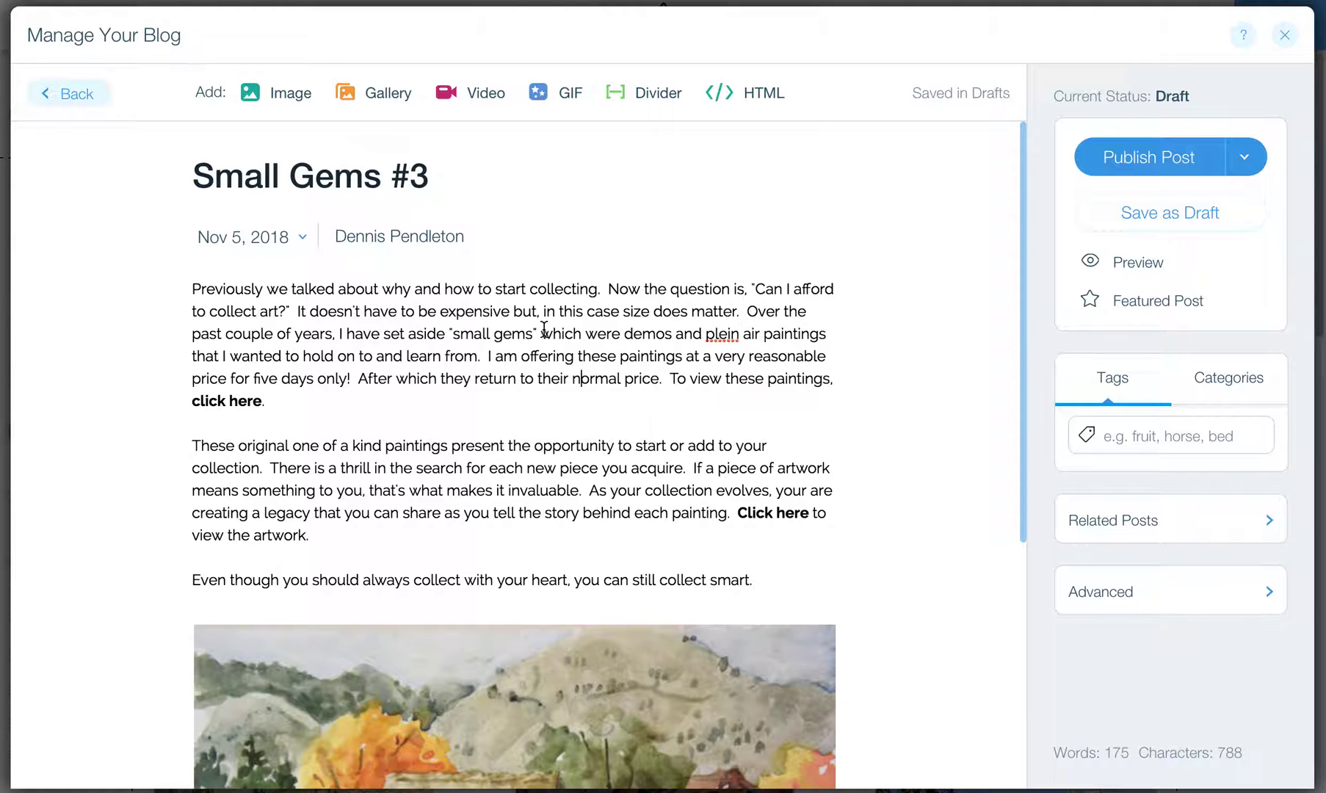
# Step: Leave the post editor and open the Blog Manager's All Posts list showing the Small Gems #3 draft
pyautogui.click(269, 408)
pyautogui.click(1285, 35)
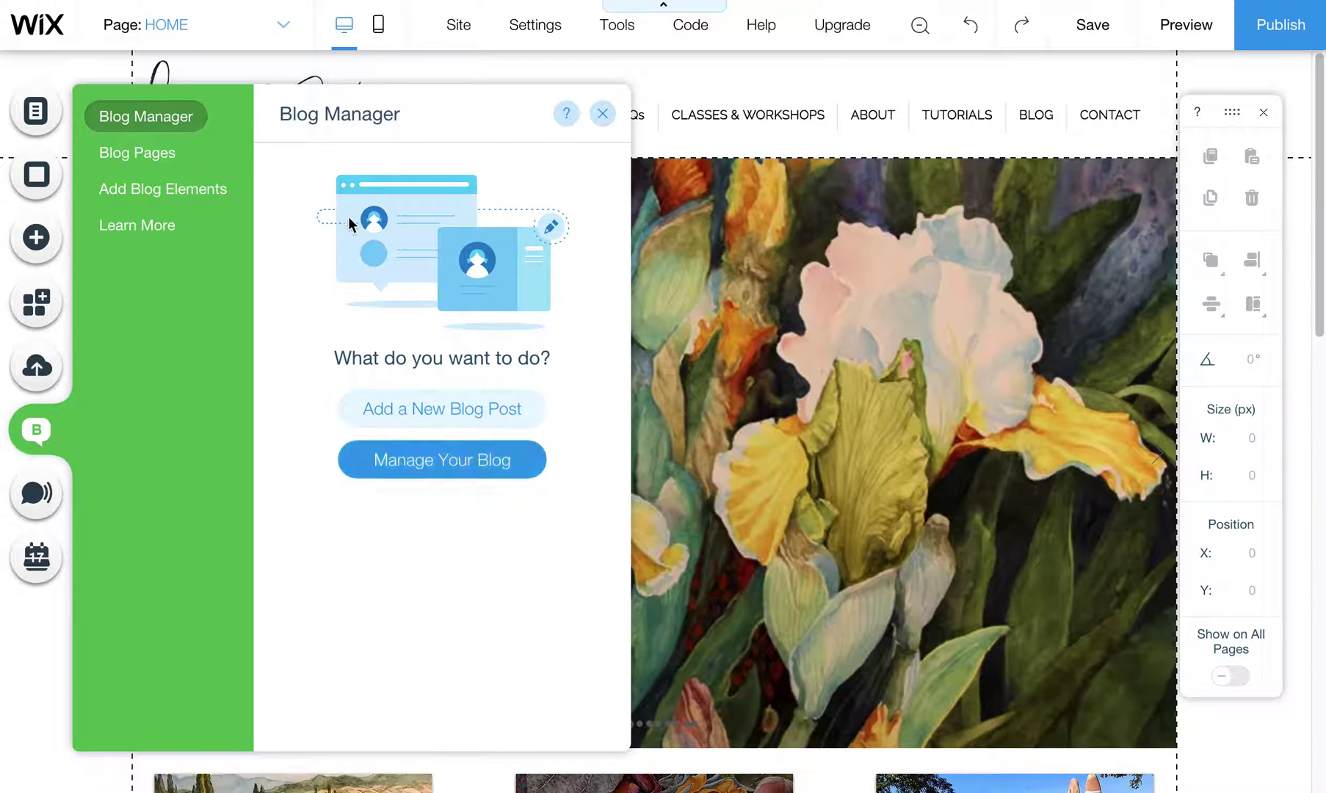
pyautogui.click(602, 113)
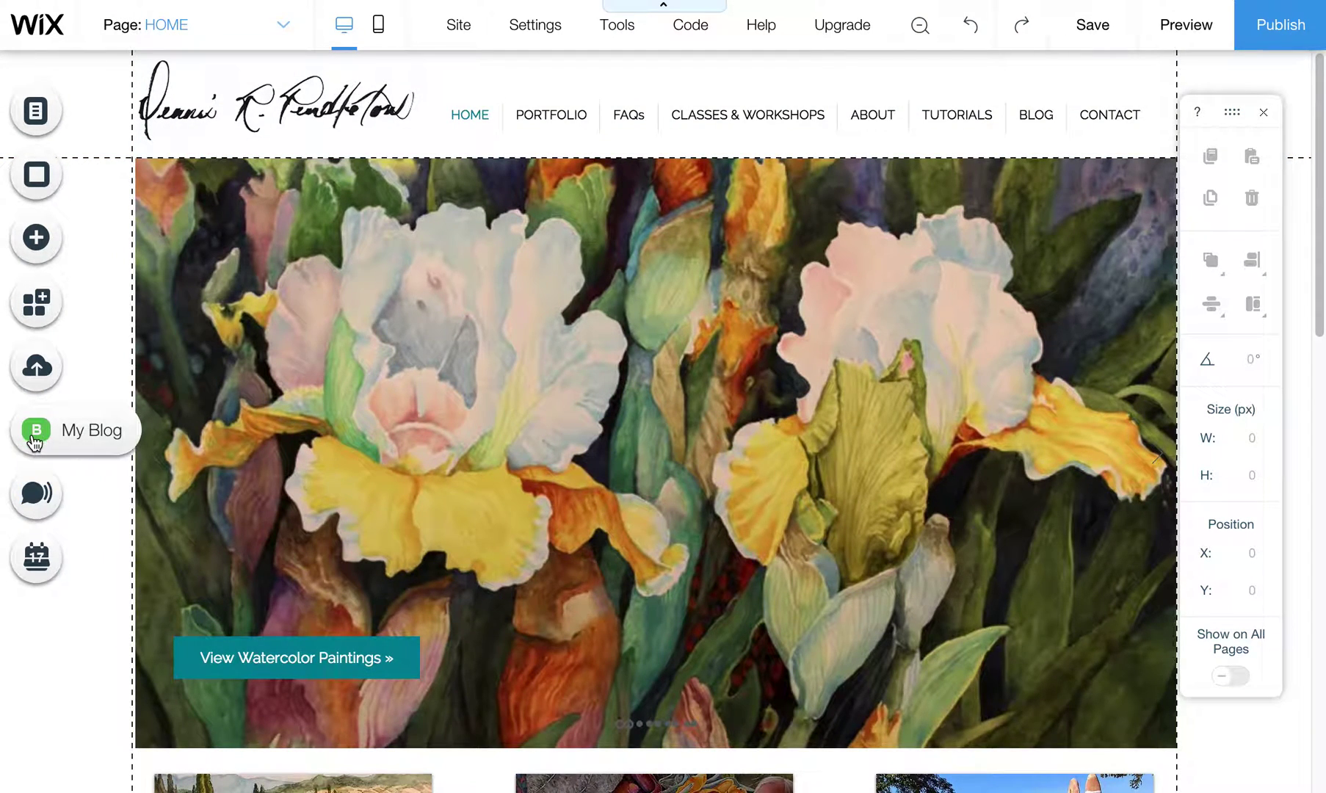
pyautogui.click(34, 440)
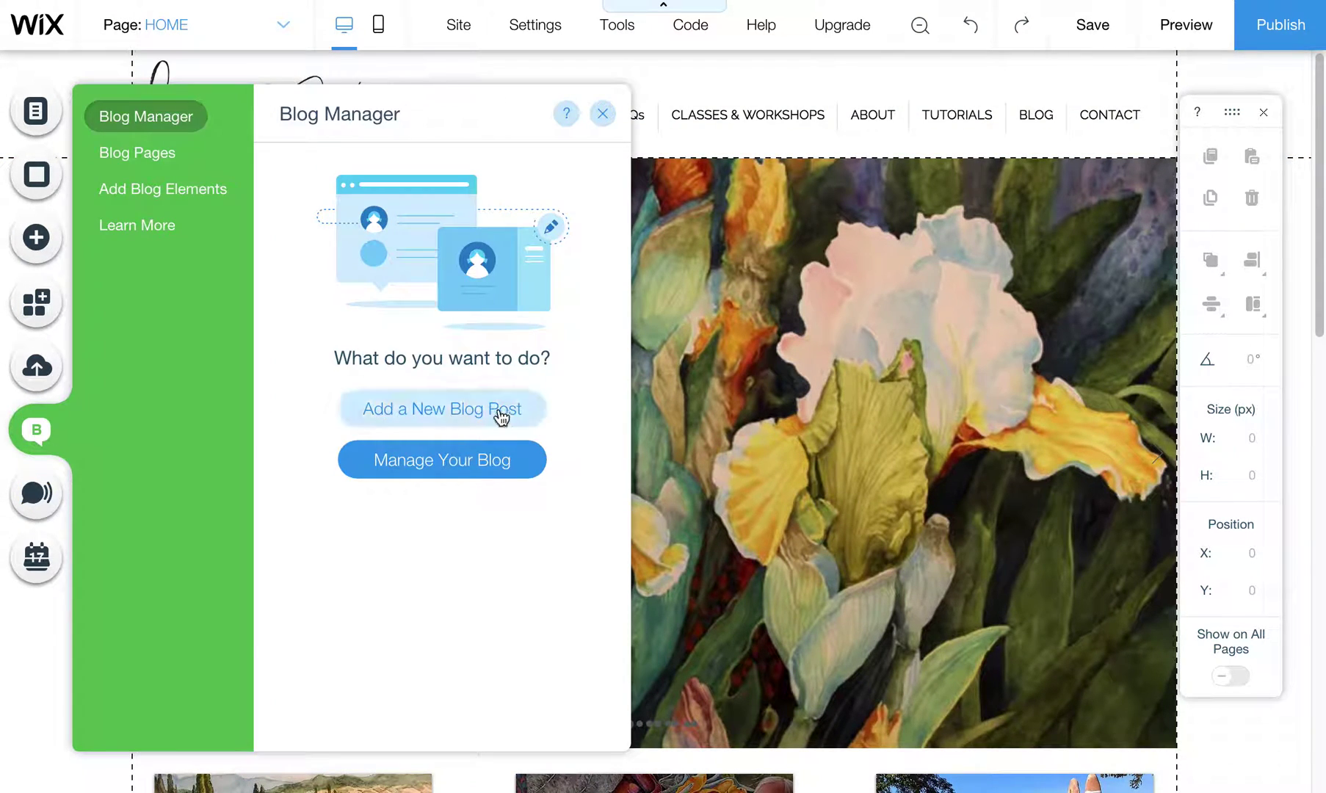
pyautogui.click(457, 467)
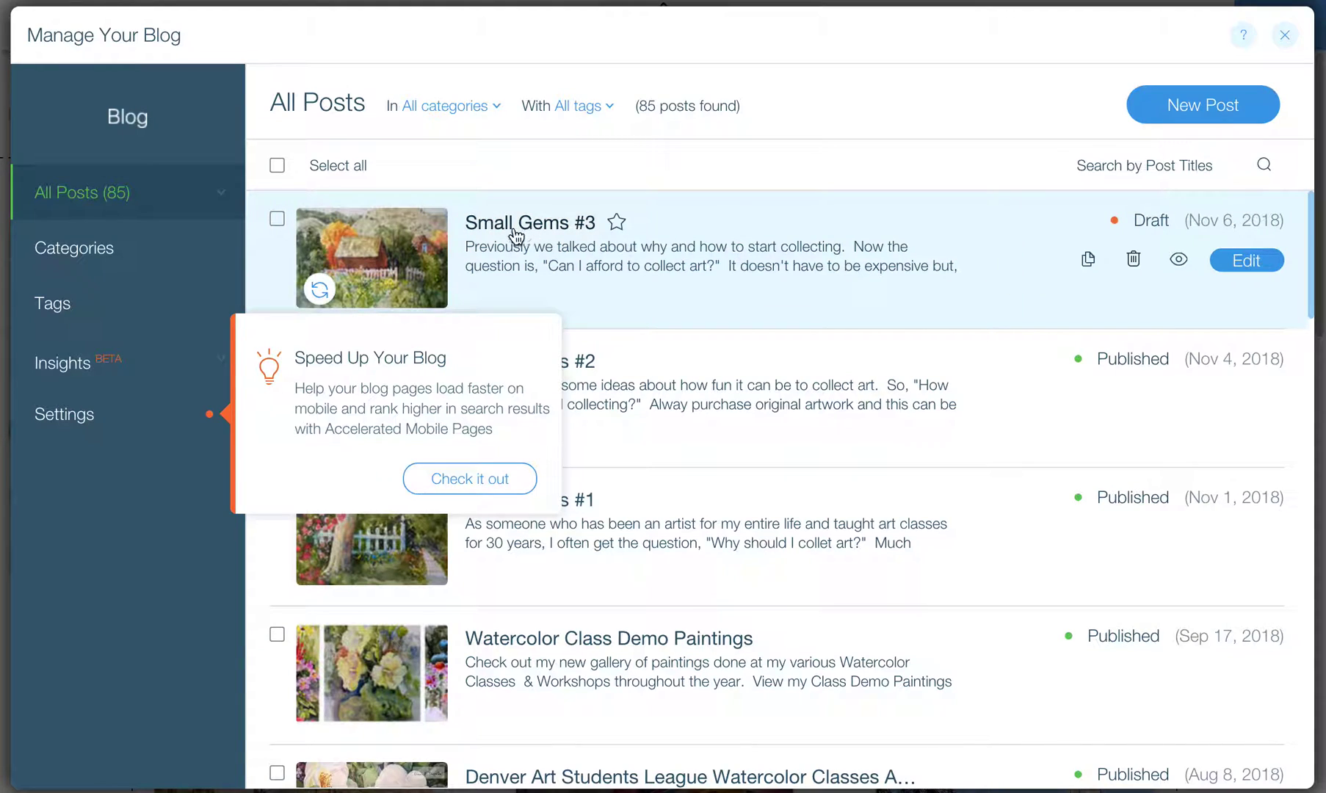
# Step: Open the Small Gems #3 draft and link the first paragraph's 'click here' to the For Sale page
pyautogui.click(1241, 263)
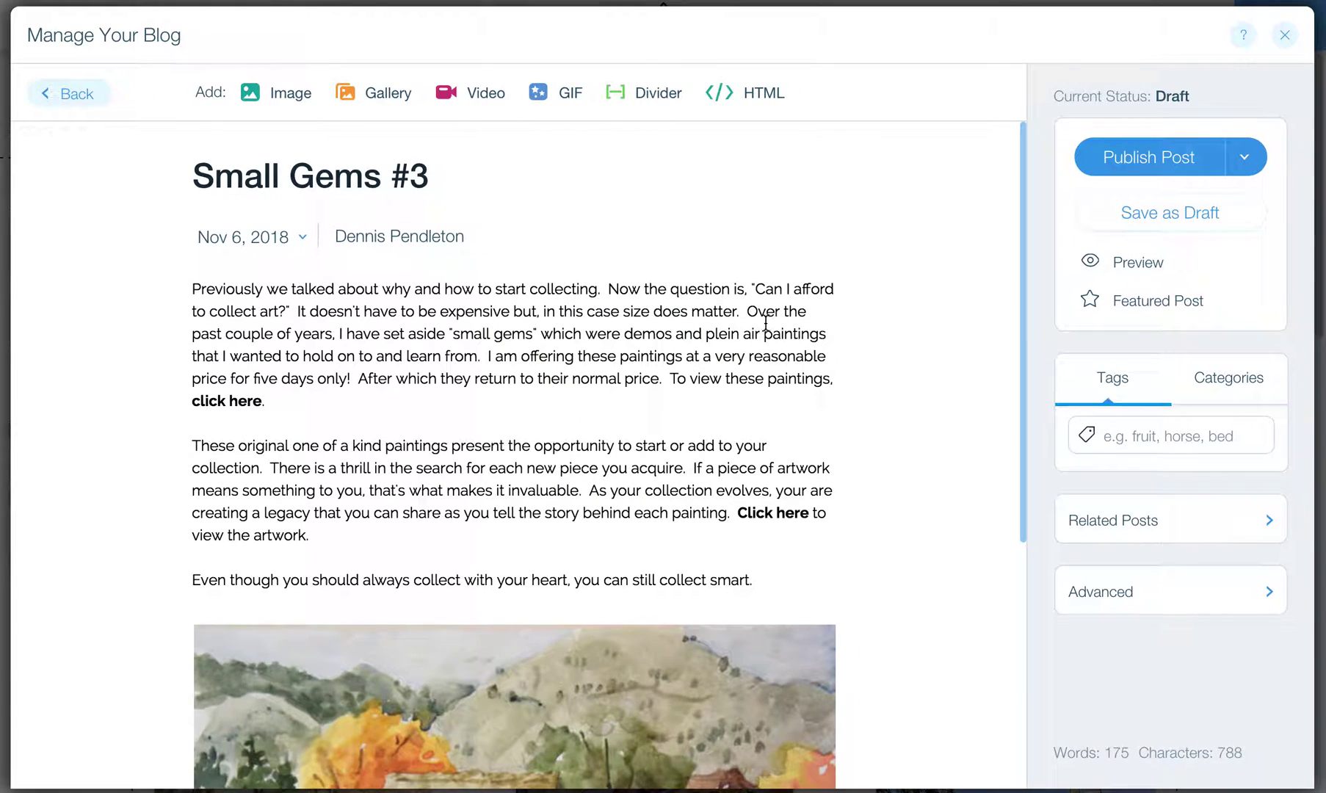
pyautogui.moveTo(261, 401); pyautogui.dragTo(194, 404)
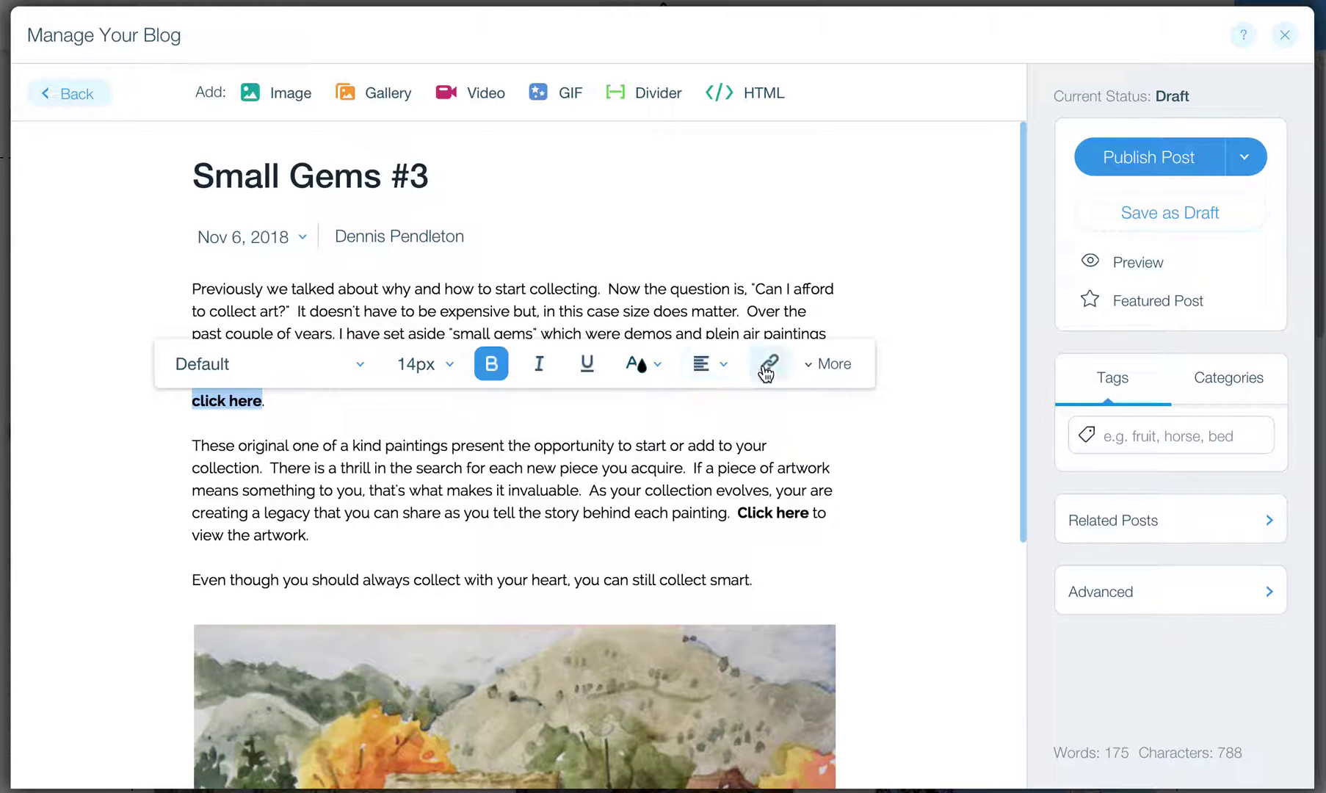
pyautogui.click(834, 364)
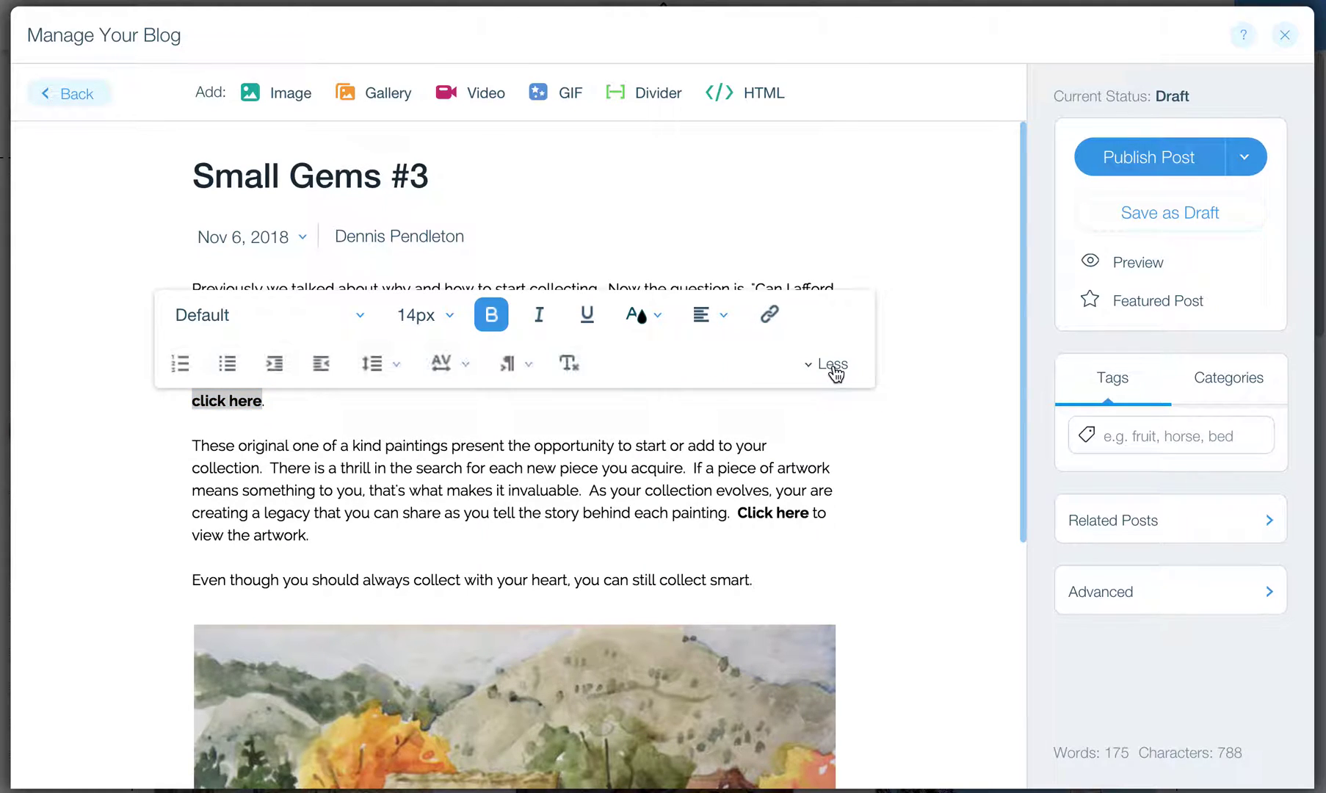
pyautogui.click(769, 316)
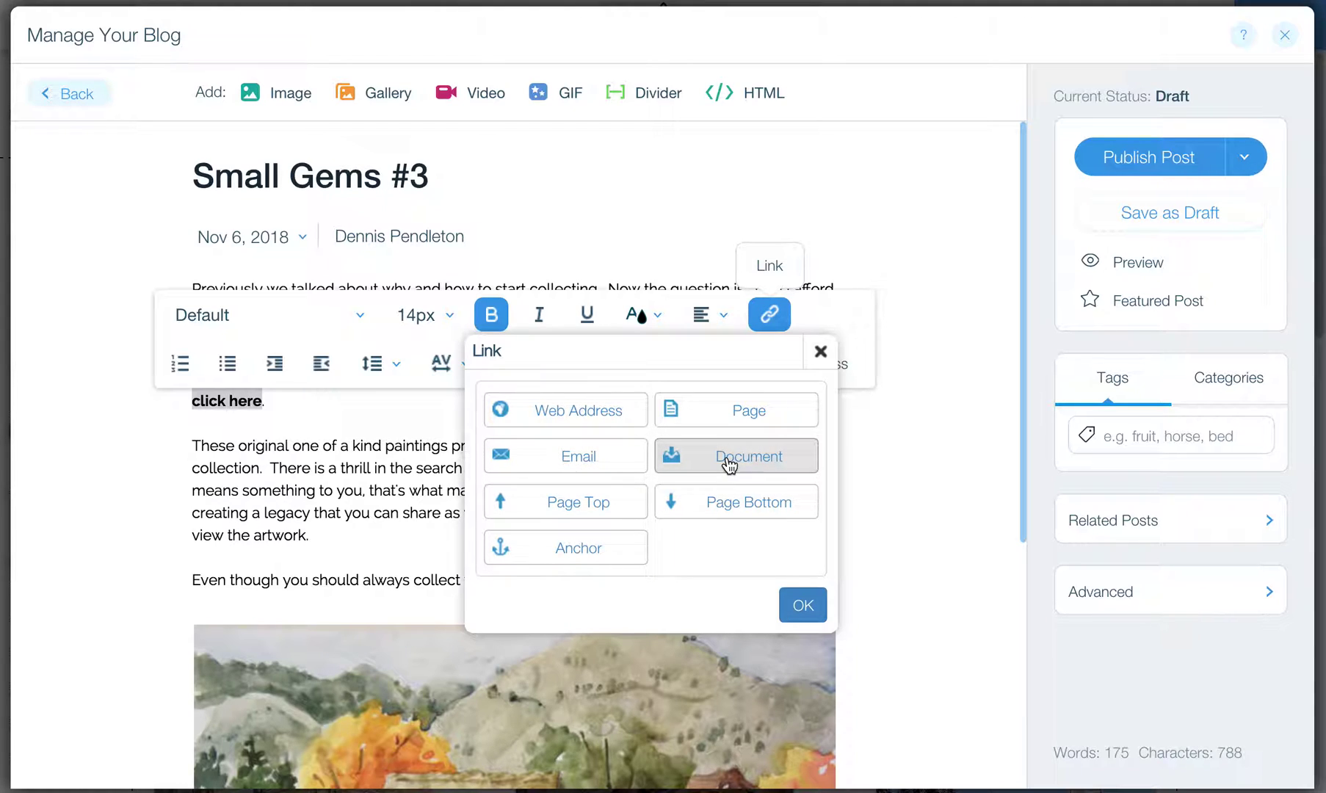
pyautogui.click(734, 417)
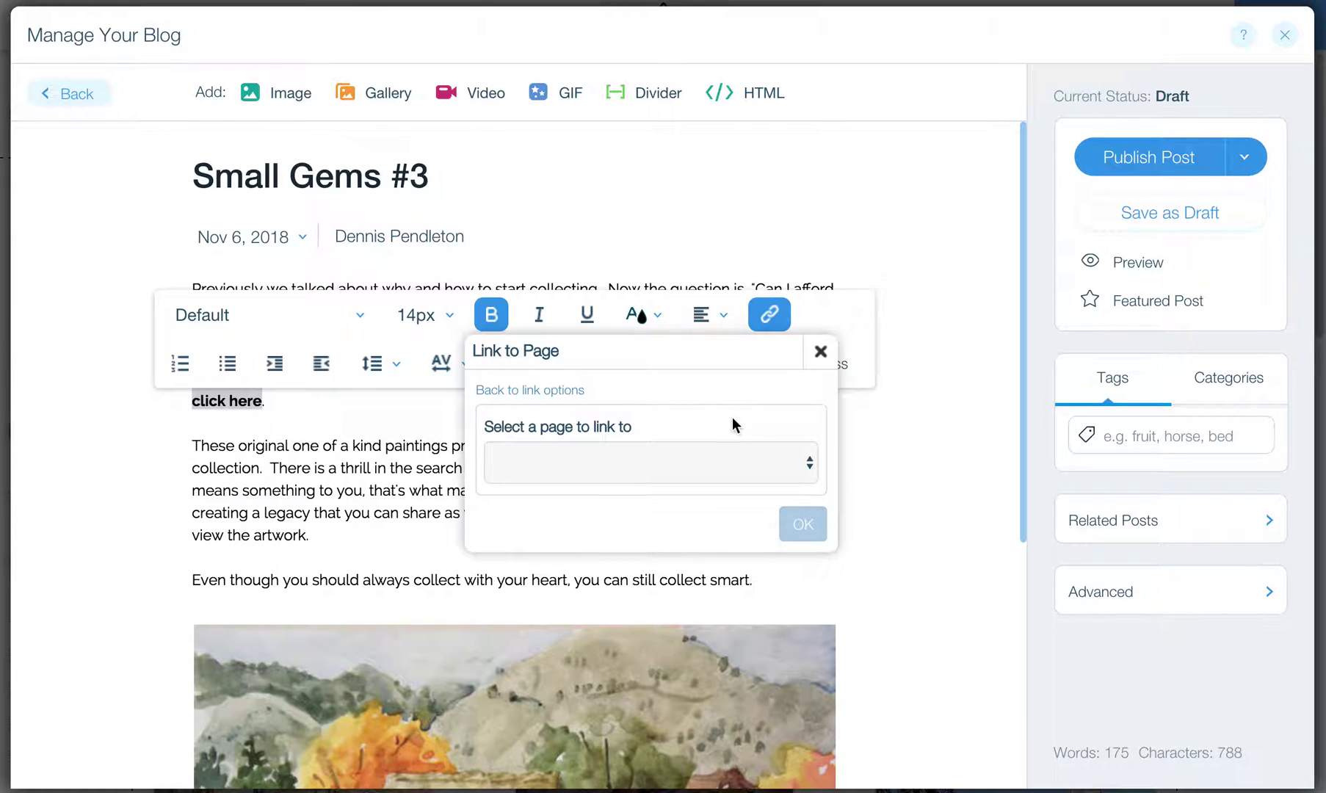
pyautogui.click(619, 461)
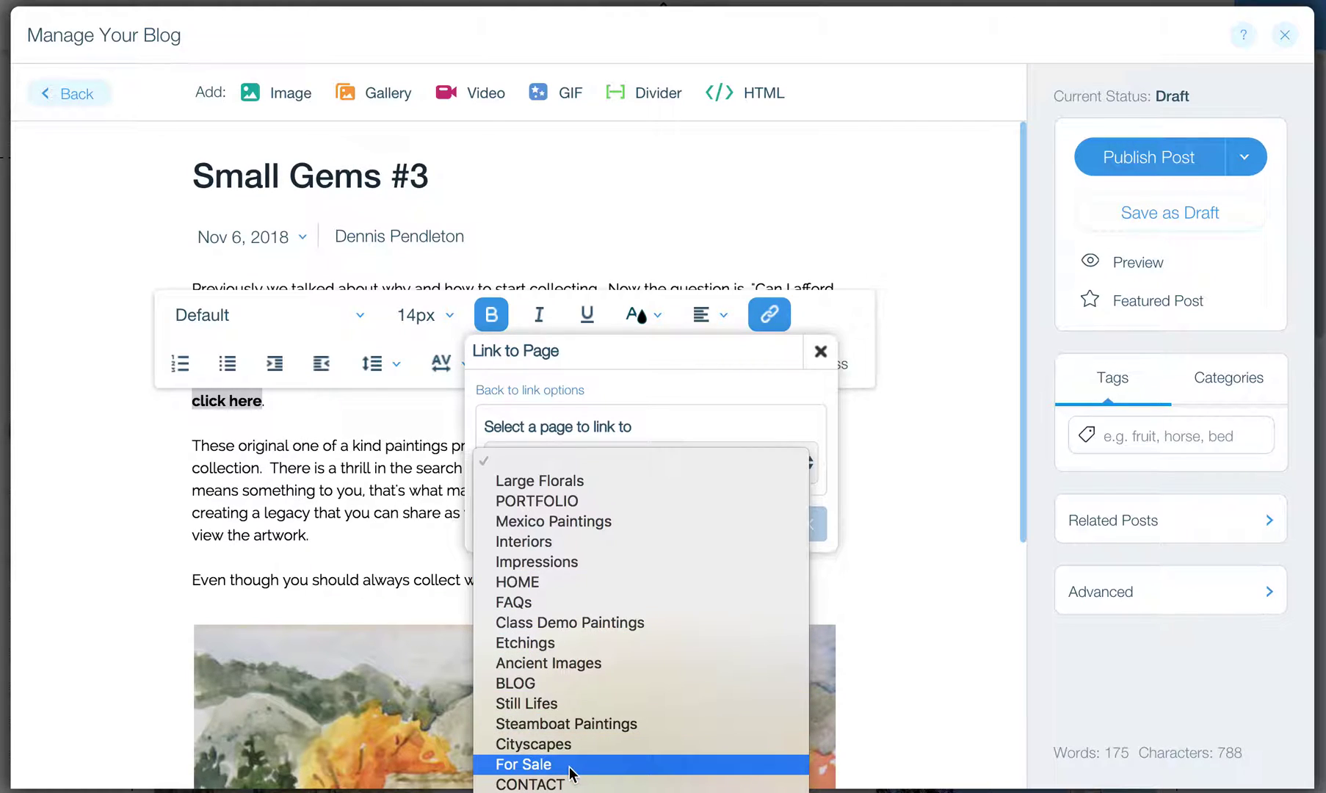
pyautogui.click(520, 773)
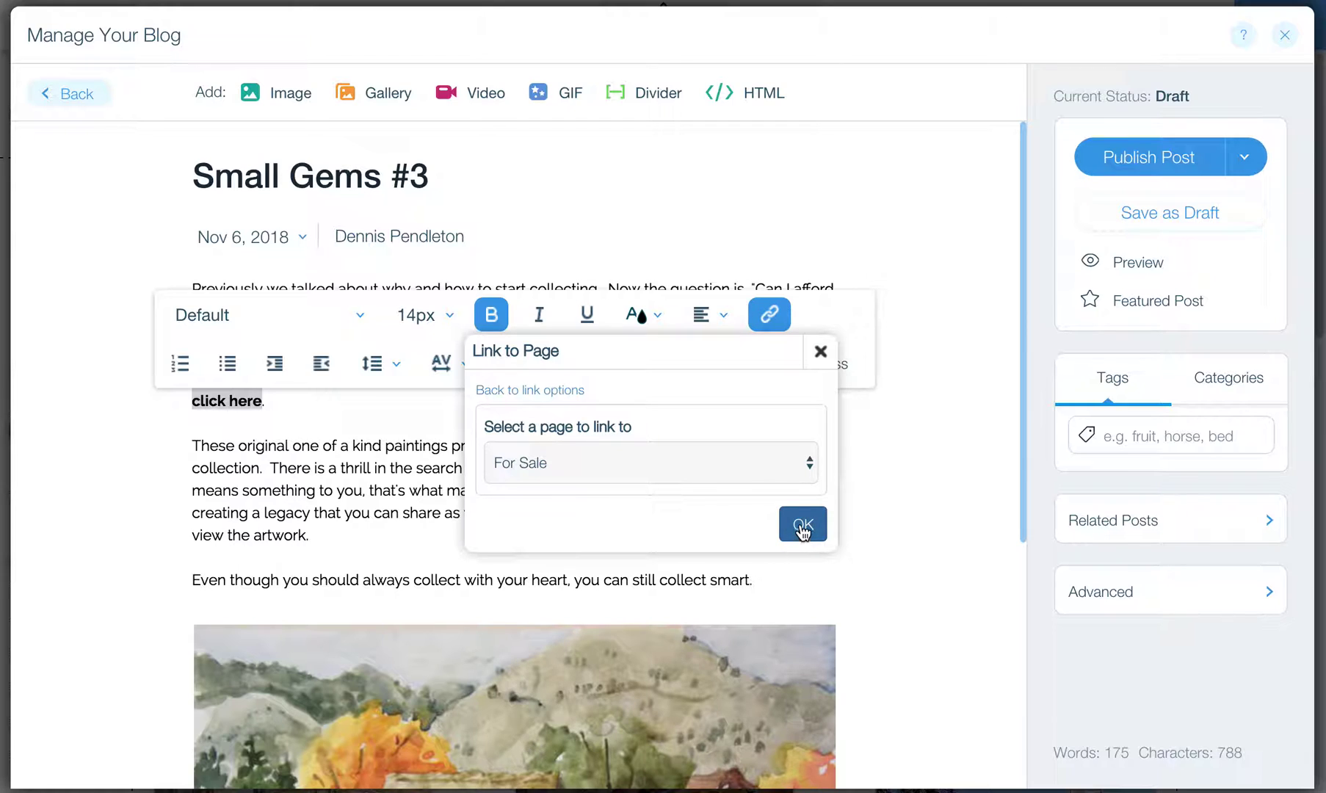
pyautogui.click(800, 527)
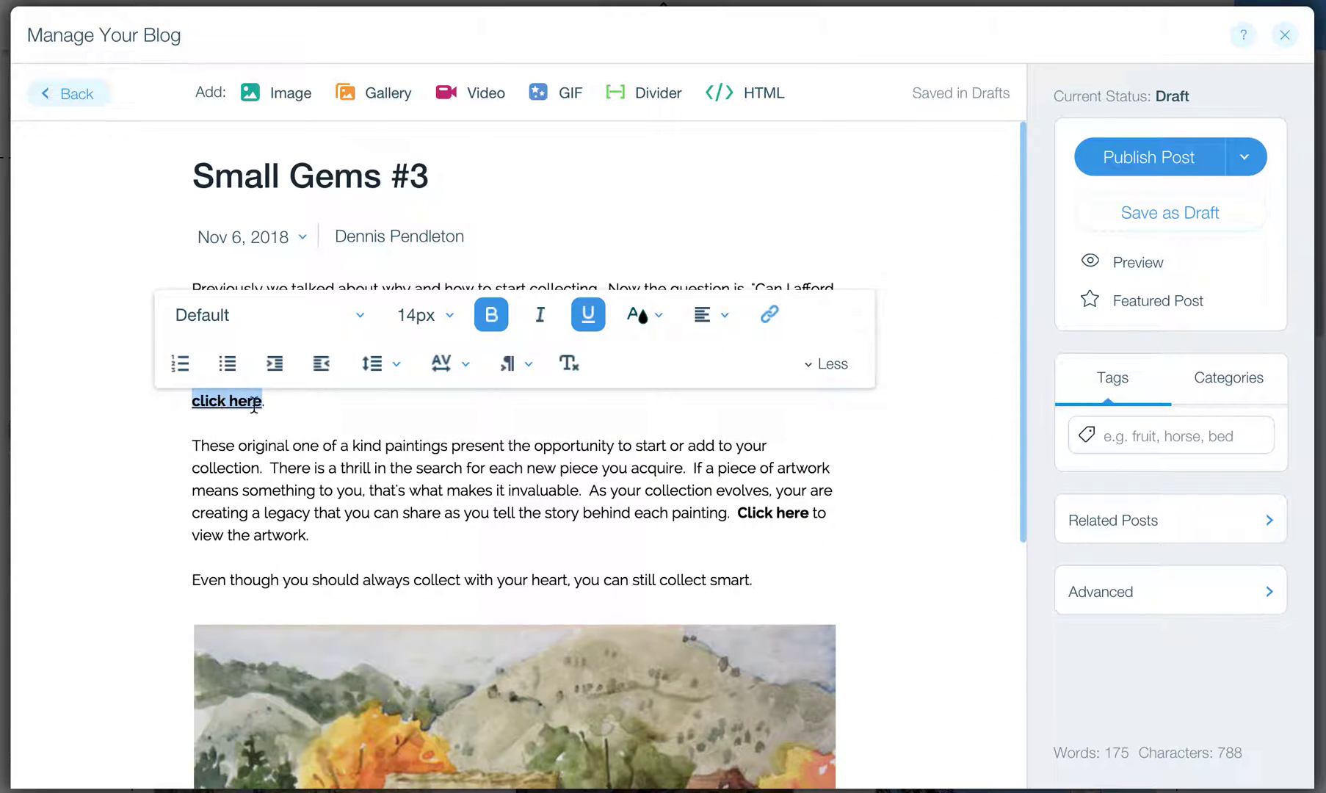
pyautogui.click(238, 444)
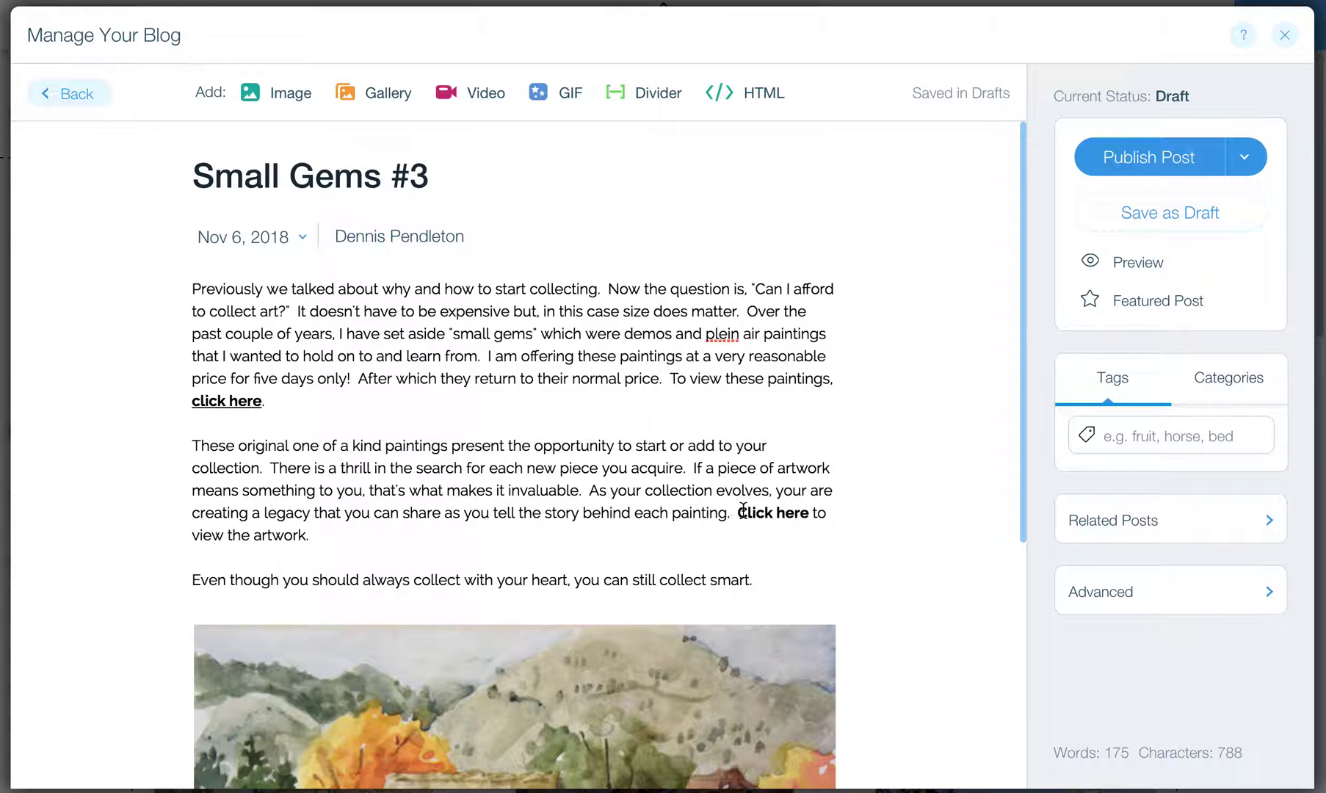
# Step: Link the second paragraph's 'Click here' to the For Sale page
pyautogui.moveTo(739, 512); pyautogui.dragTo(815, 512)
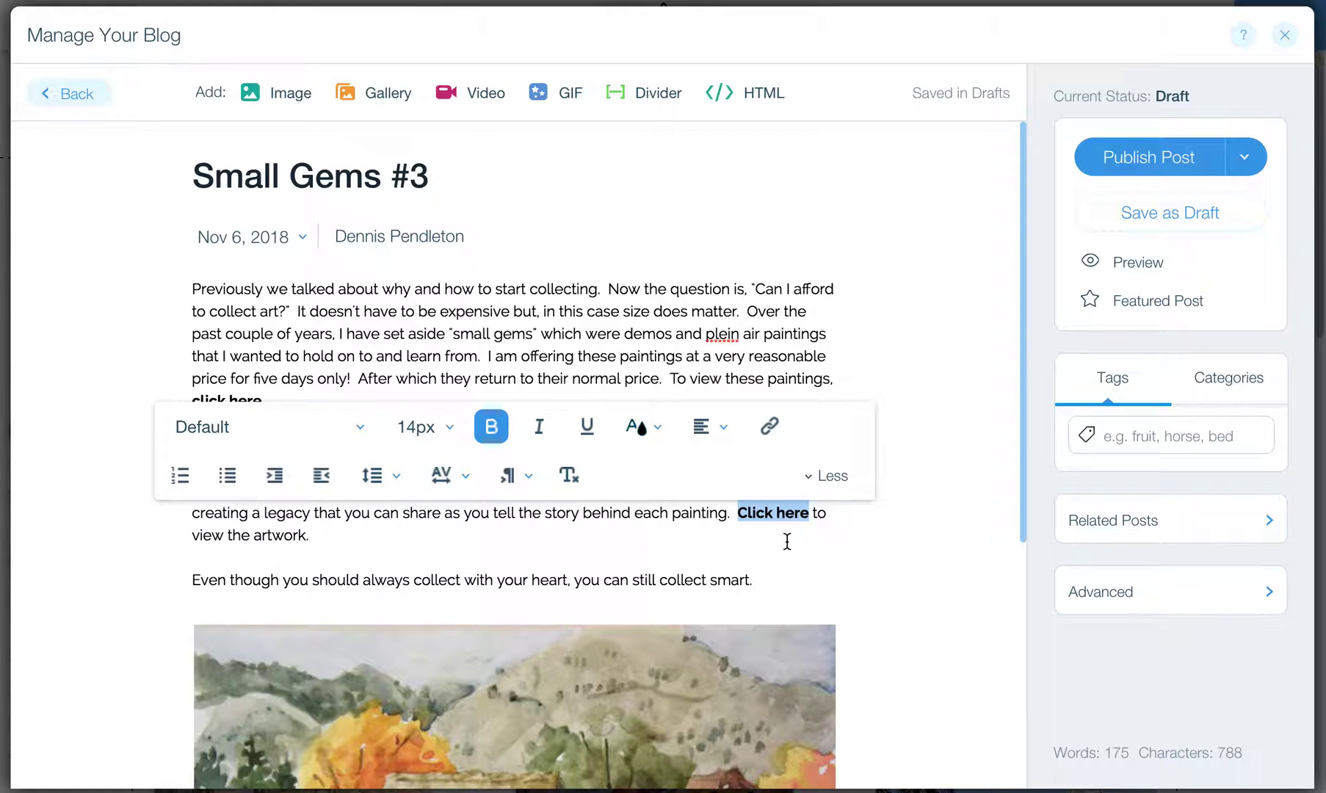
pyautogui.click(769, 426)
pyautogui.click(763, 282)
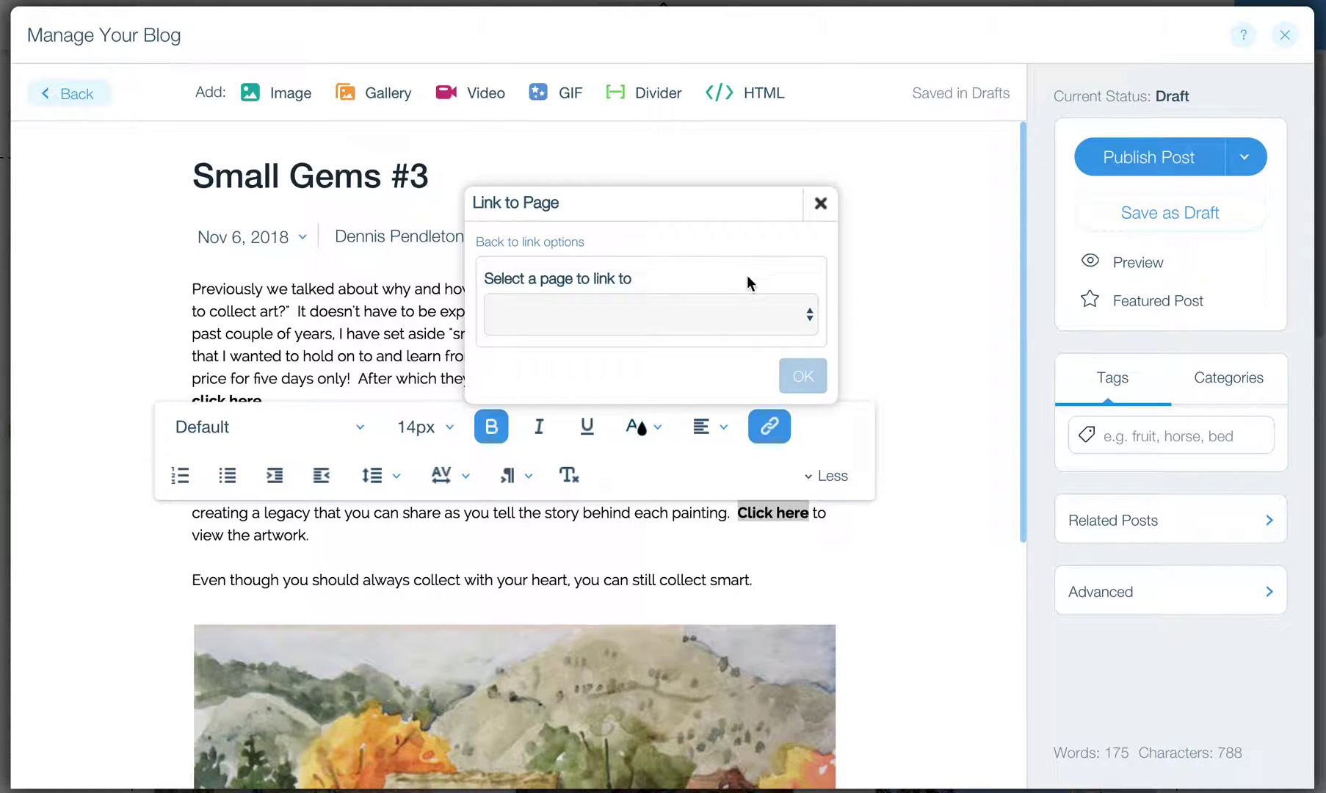
pyautogui.click(681, 316)
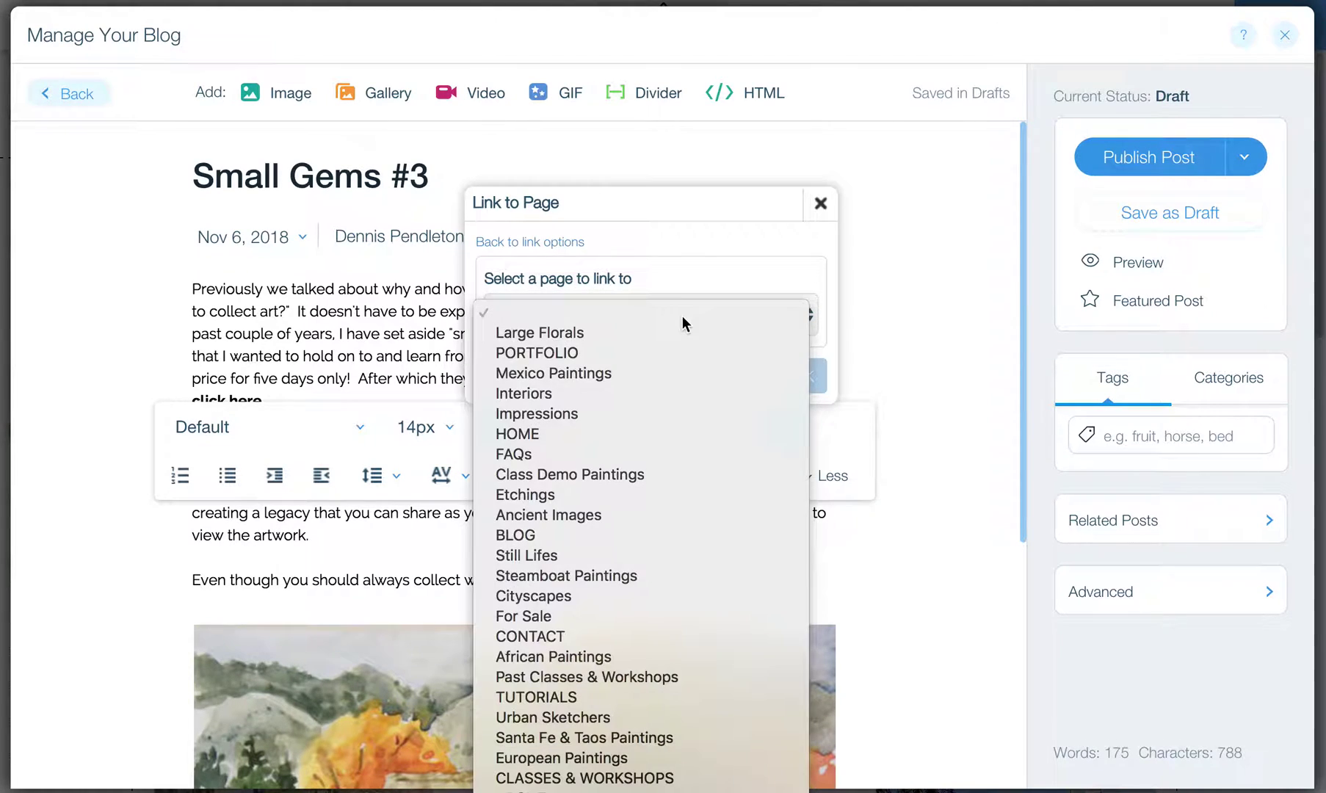
pyautogui.click(593, 615)
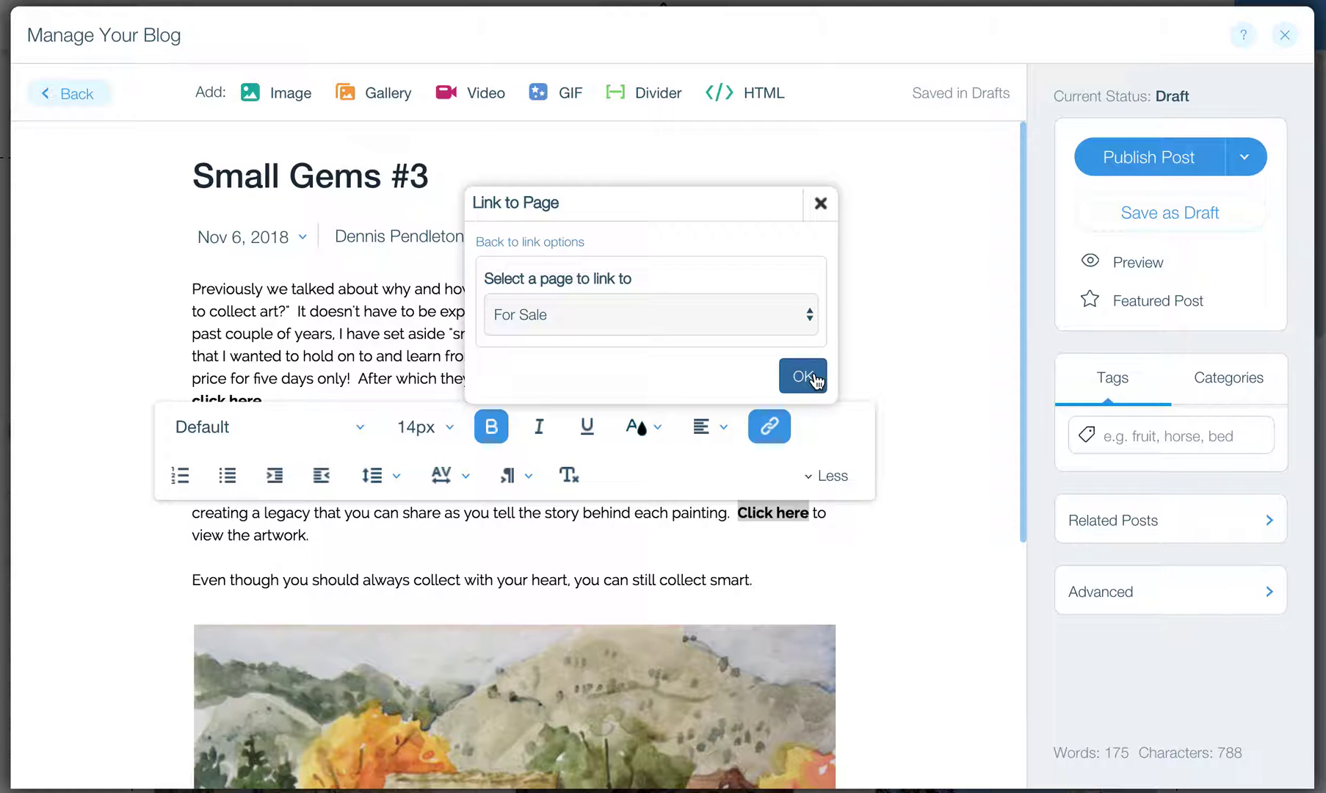
pyautogui.click(812, 378)
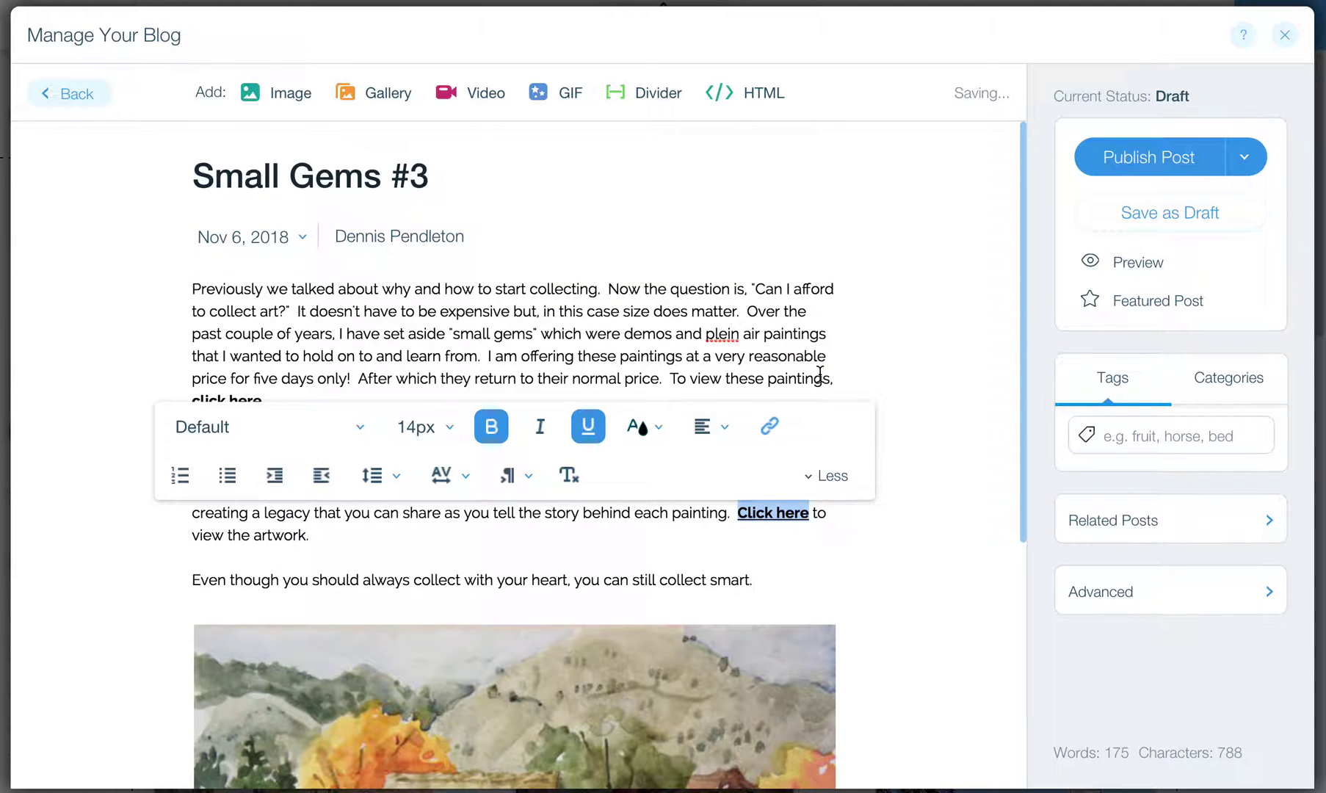
pyautogui.click(788, 545)
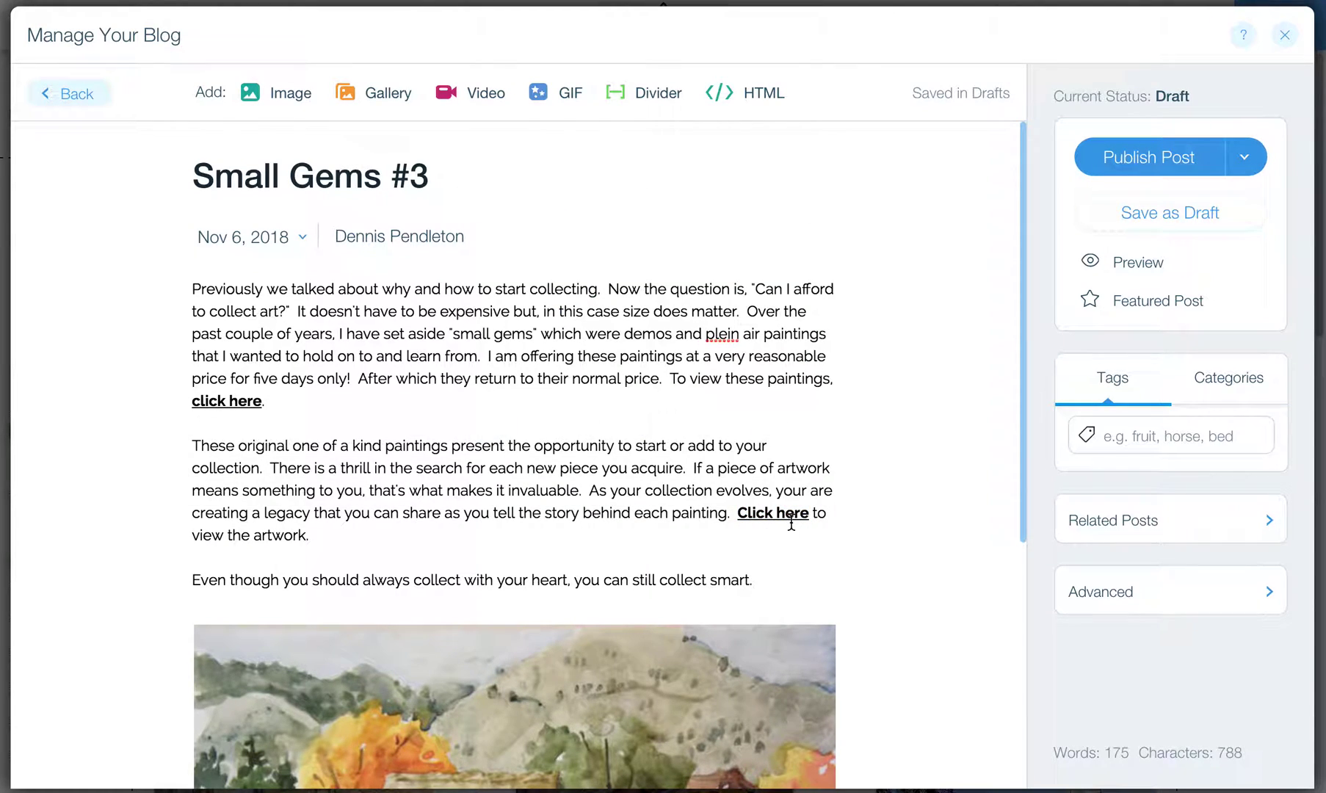
# Step: Set the painting image's alt text to 'Watercolor Paintings for Sale by' followed by the artist's name
pyautogui.scroll(-5, 727, 610)
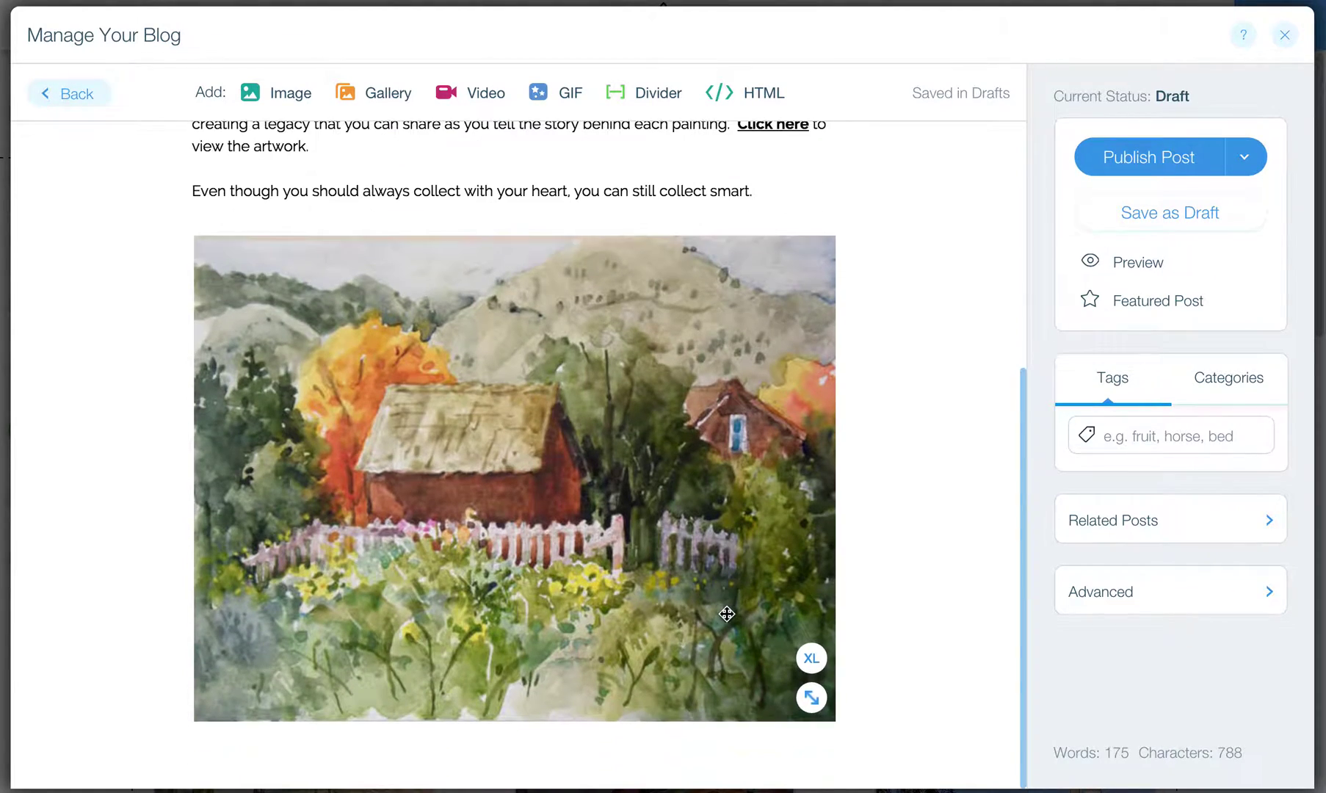
pyautogui.scroll(5, 725, 612)
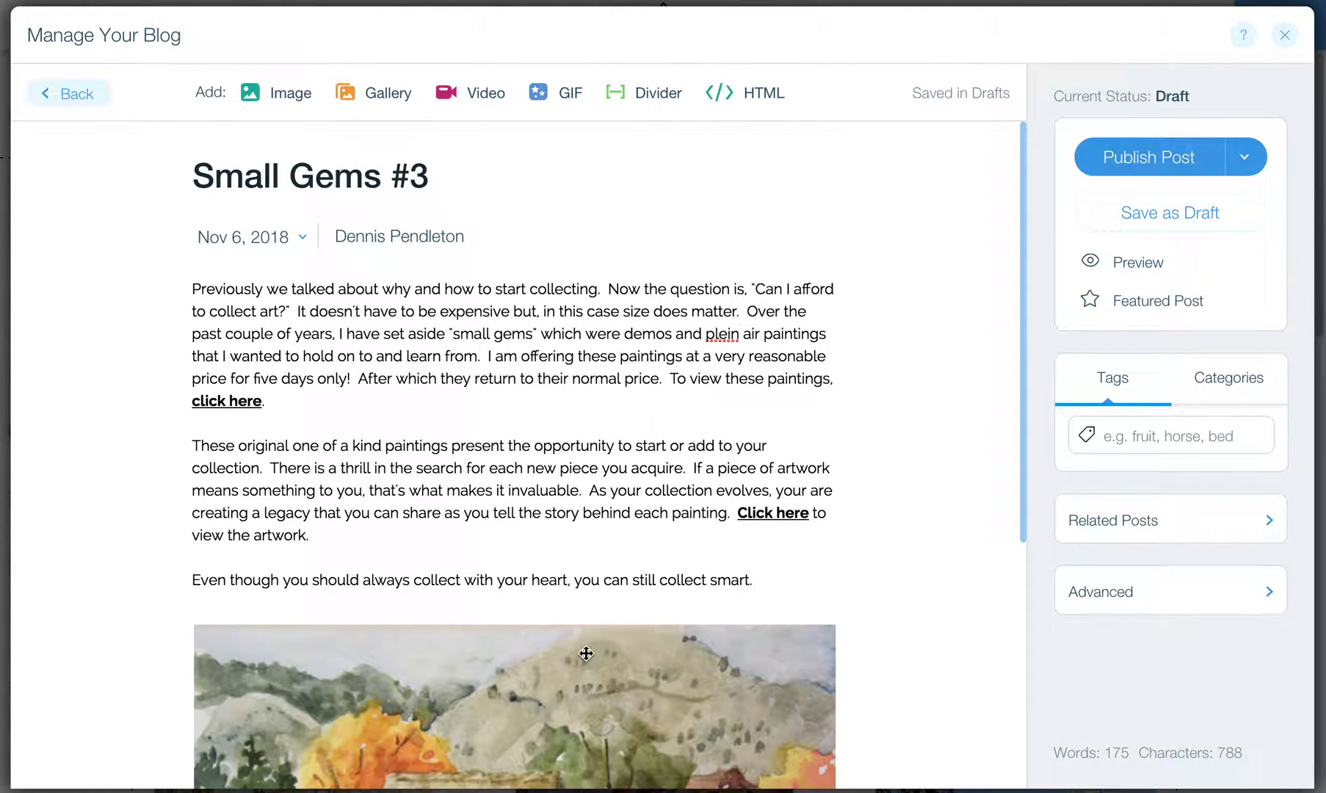
pyautogui.scroll(-5, 591, 650)
pyautogui.click(526, 462)
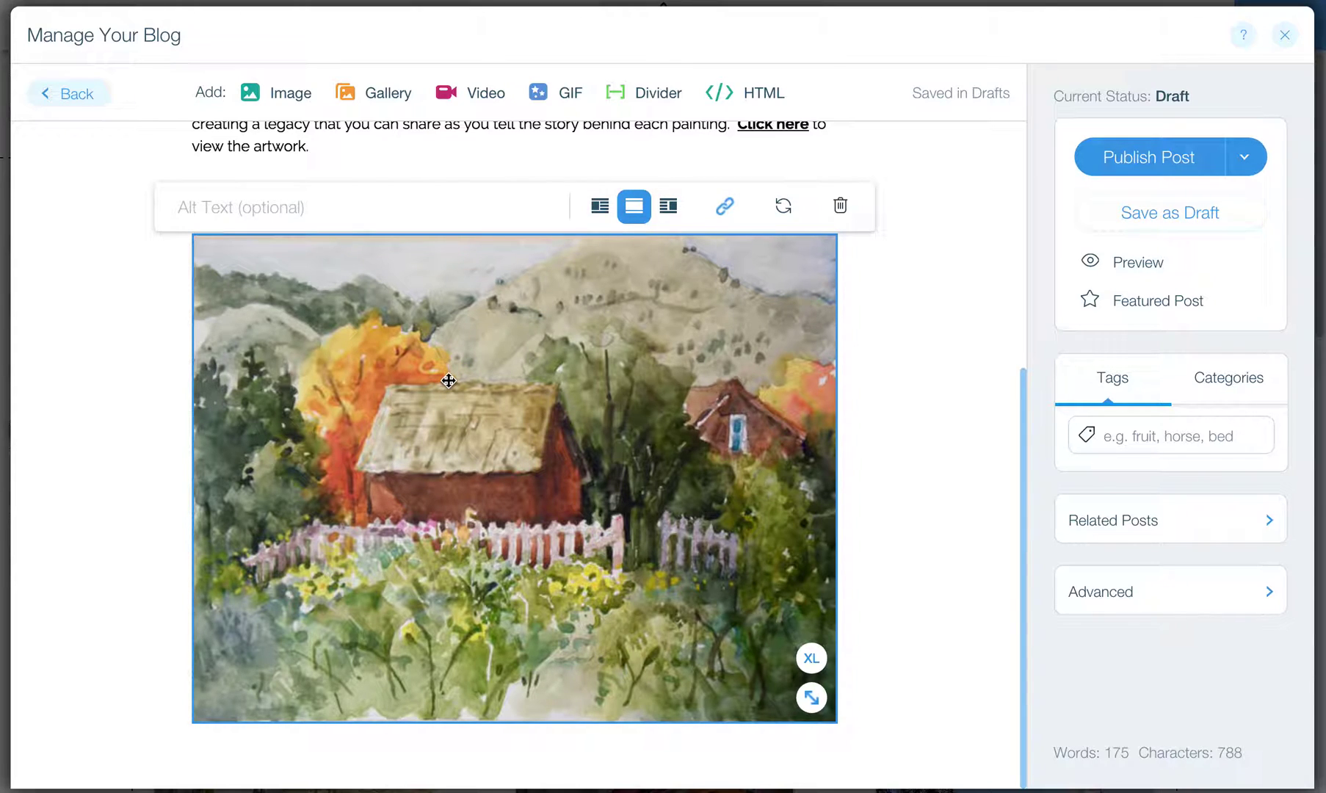
pyautogui.click(295, 210)
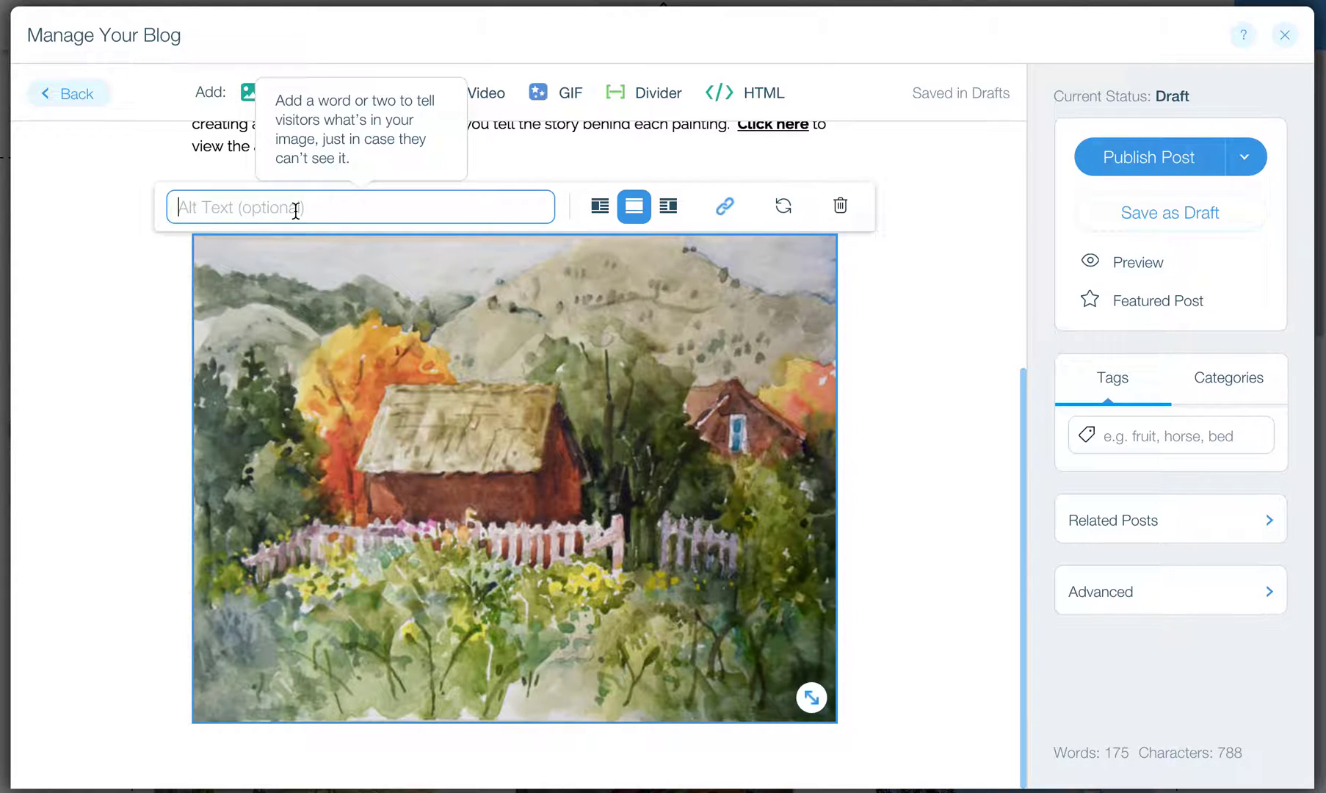
pyautogui.write('Water')
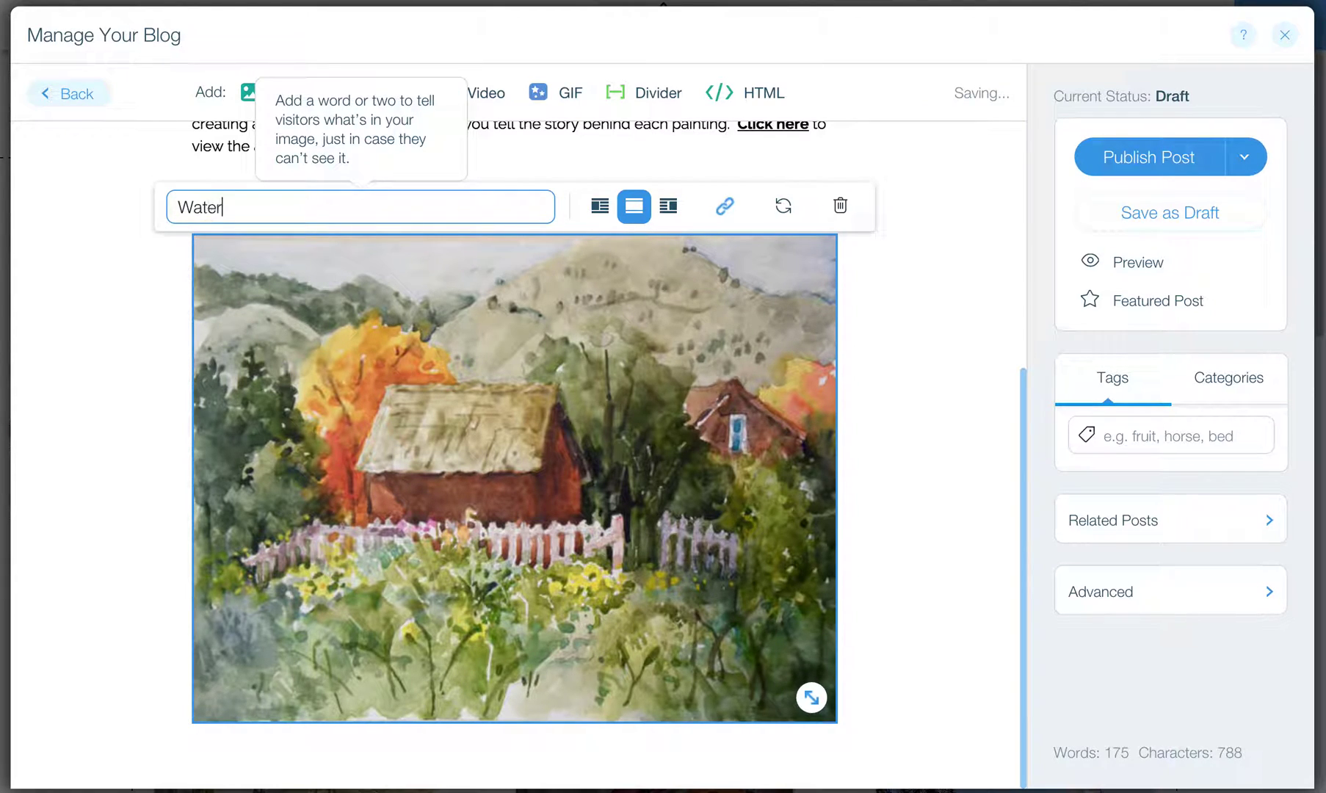
pyautogui.write('color Painting')
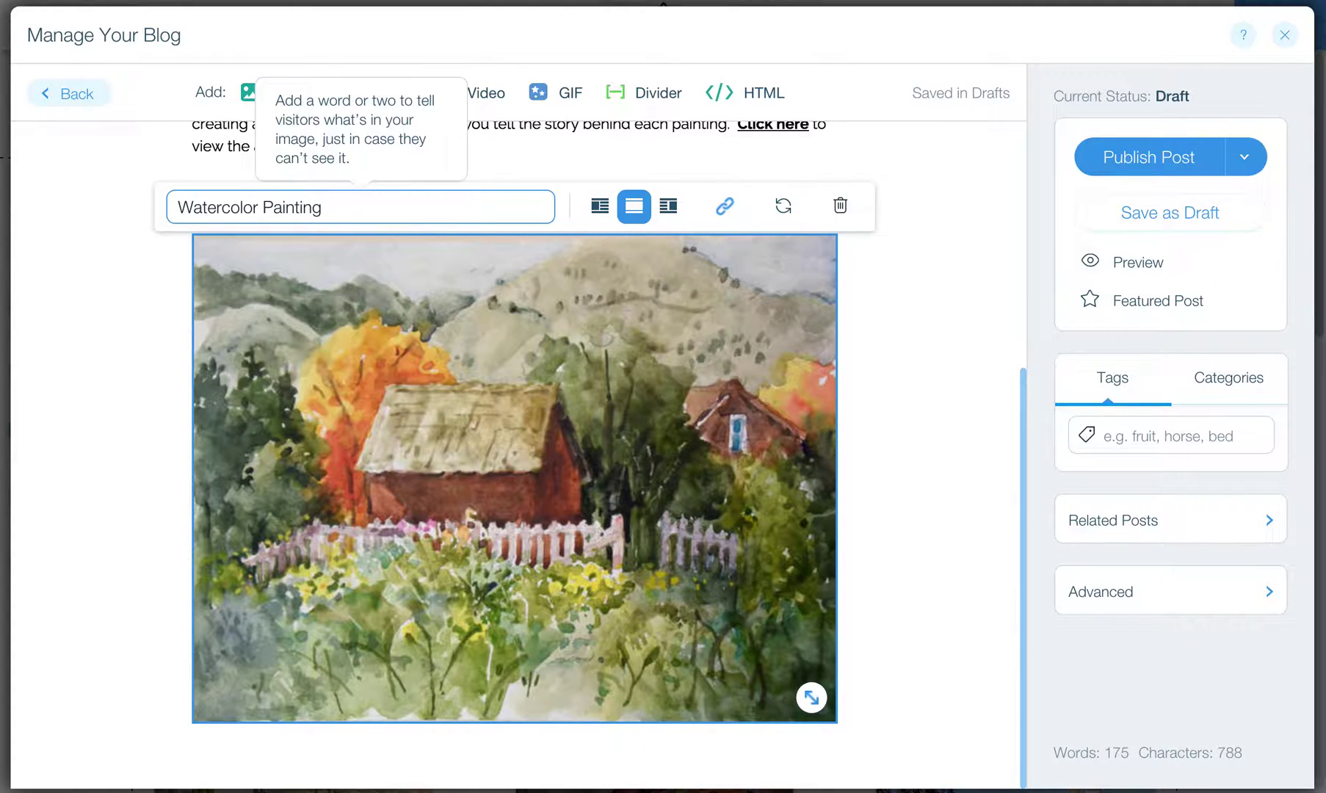
pyautogui.write(' for Sale')
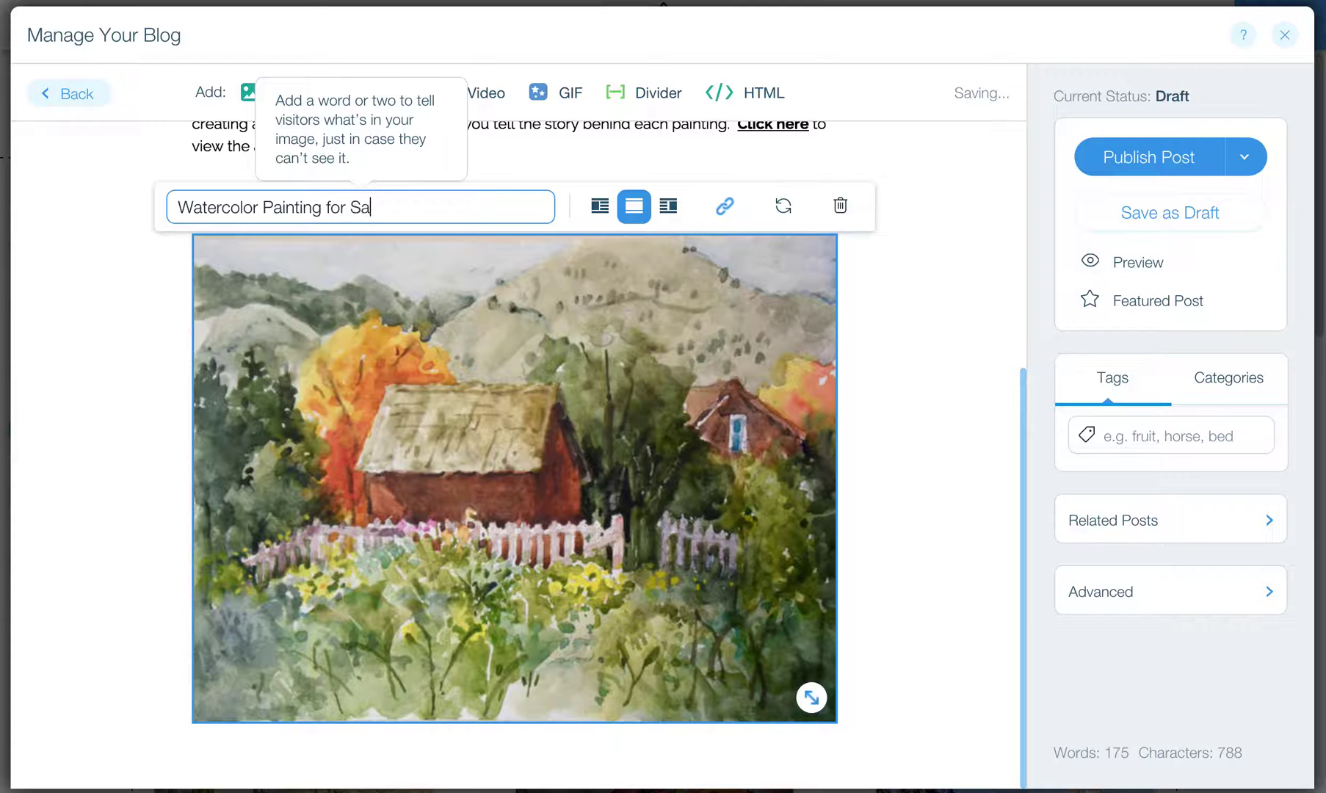
pyautogui.click(322, 207)
pyautogui.write('s')
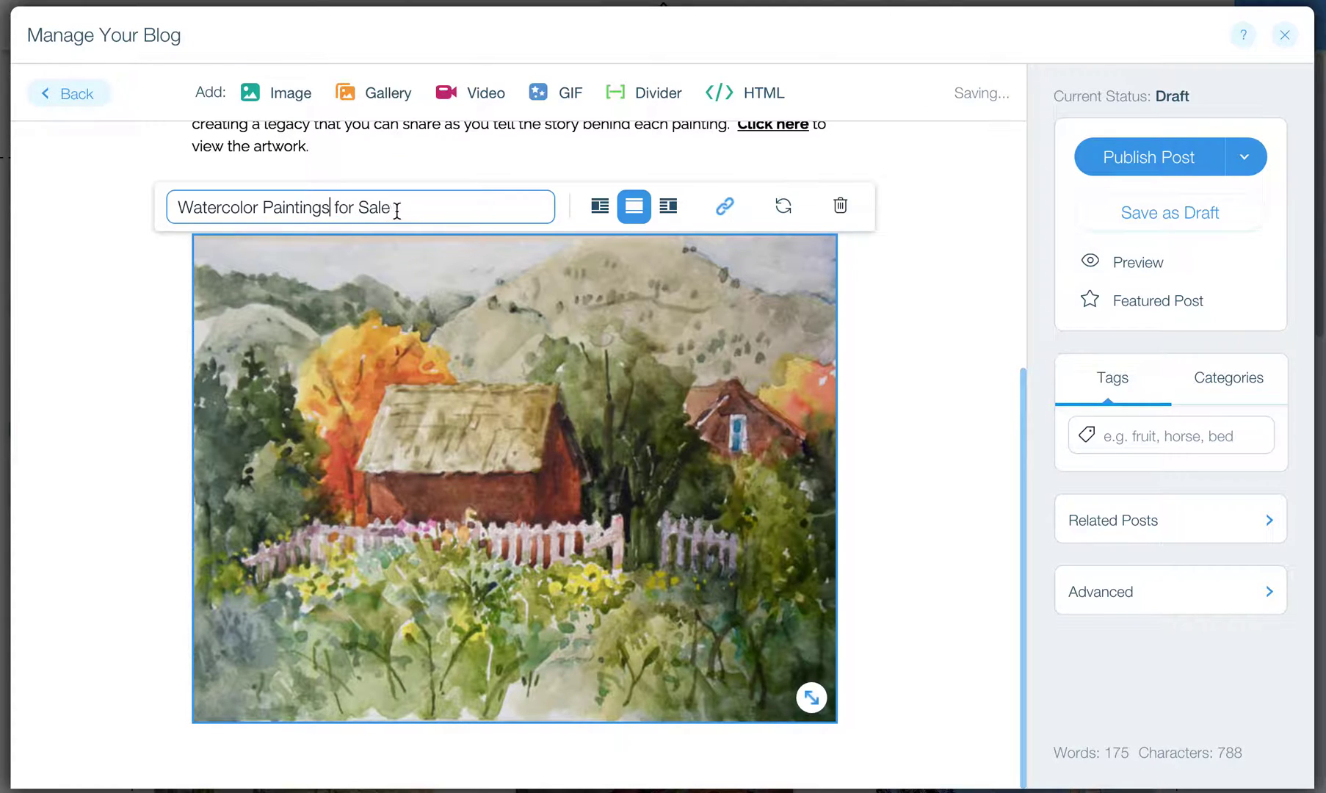
pyautogui.click(426, 213)
pyautogui.write('by Dennis Pendleton')
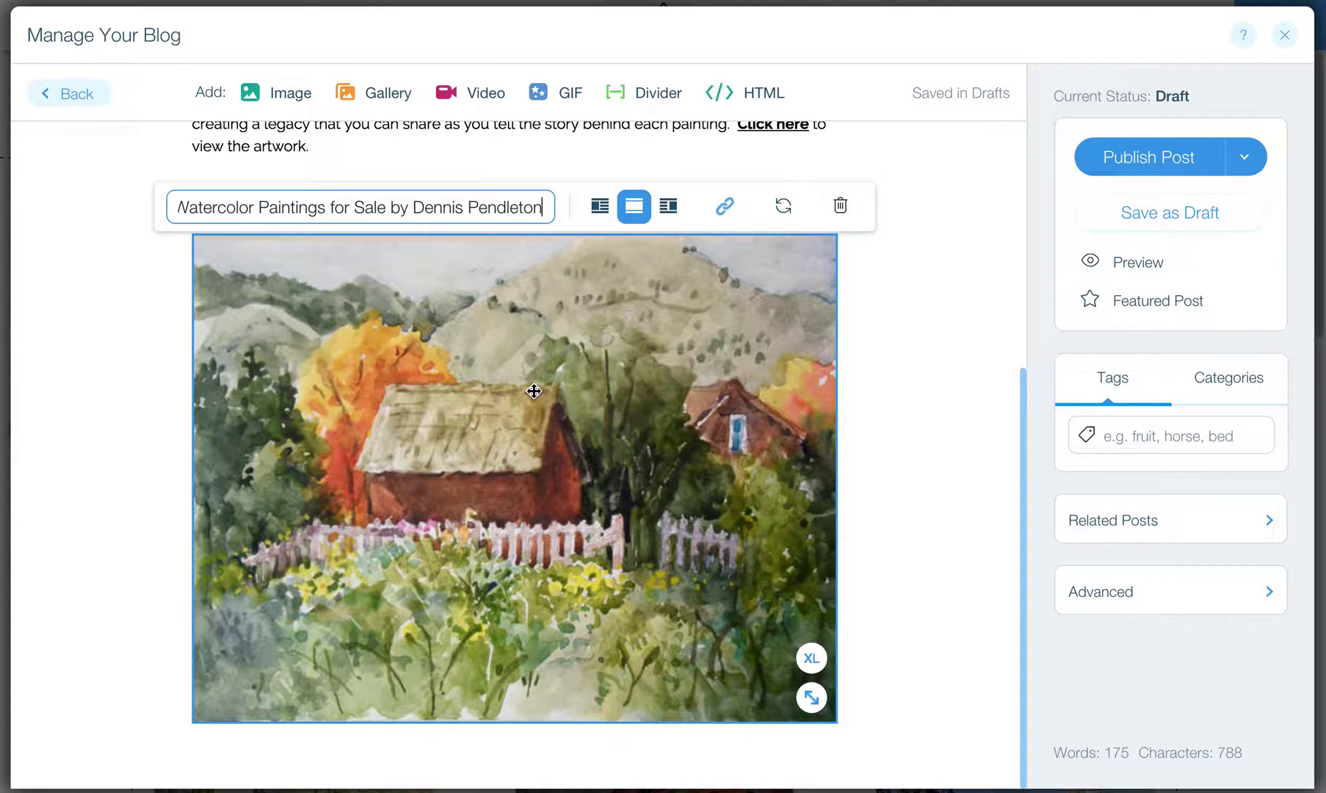
pyautogui.click(739, 346)
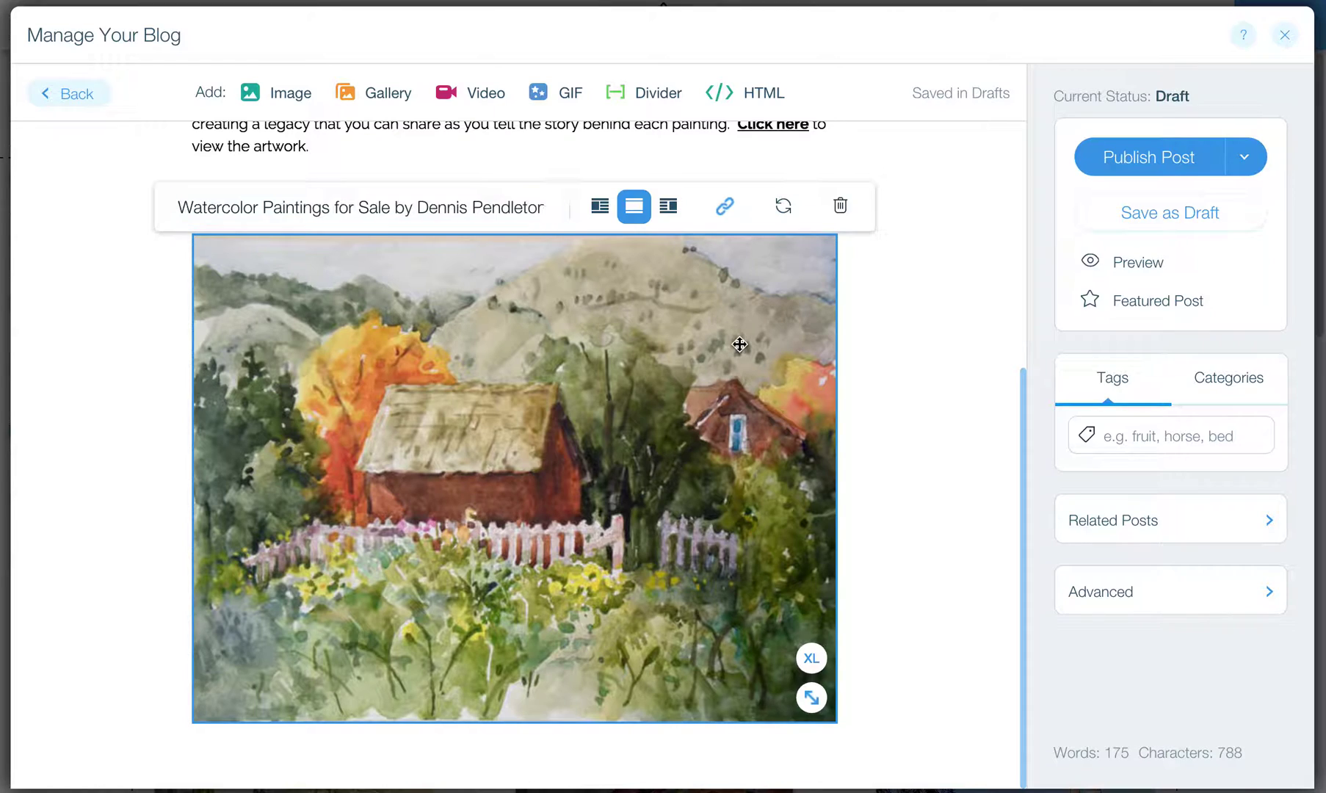
# Step: Add a page link on the painting image targeting For Sale
pyautogui.click(724, 218)
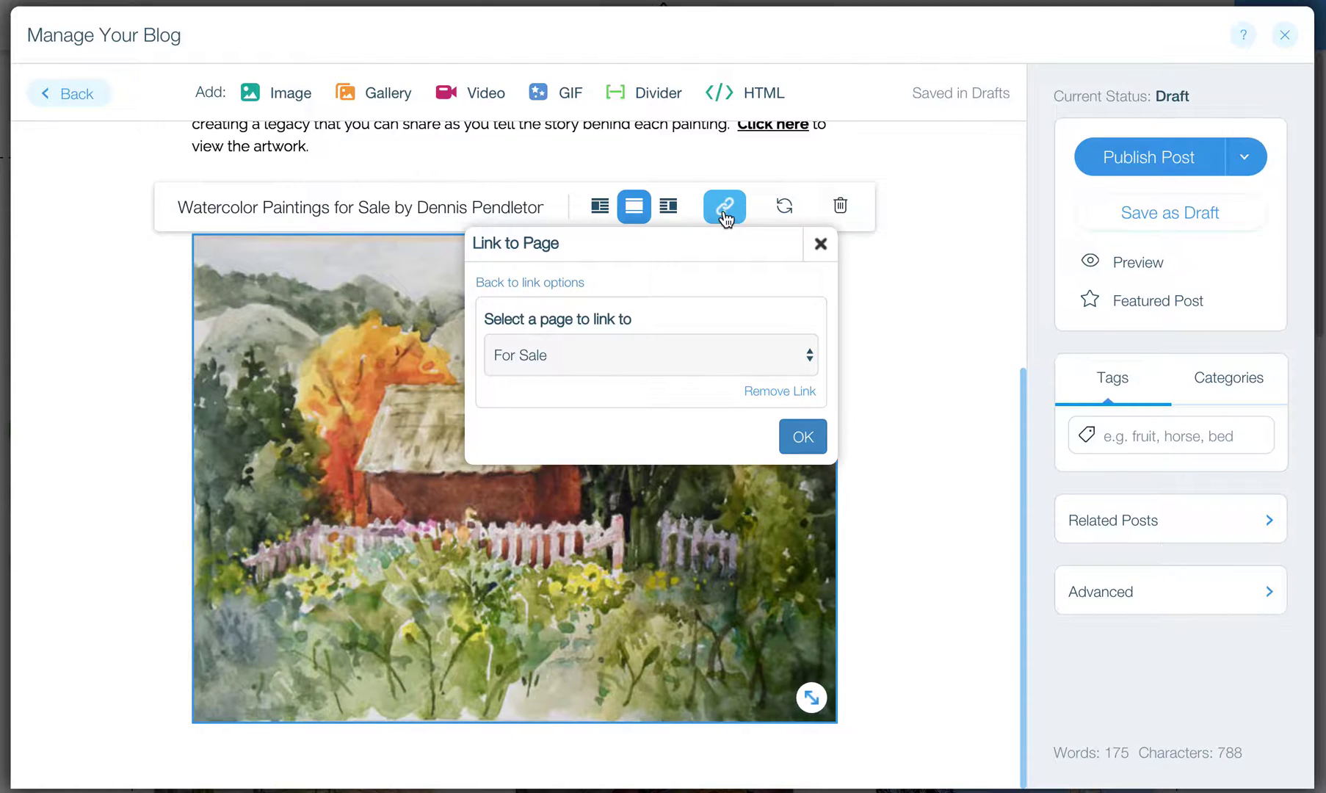
pyautogui.click(618, 356)
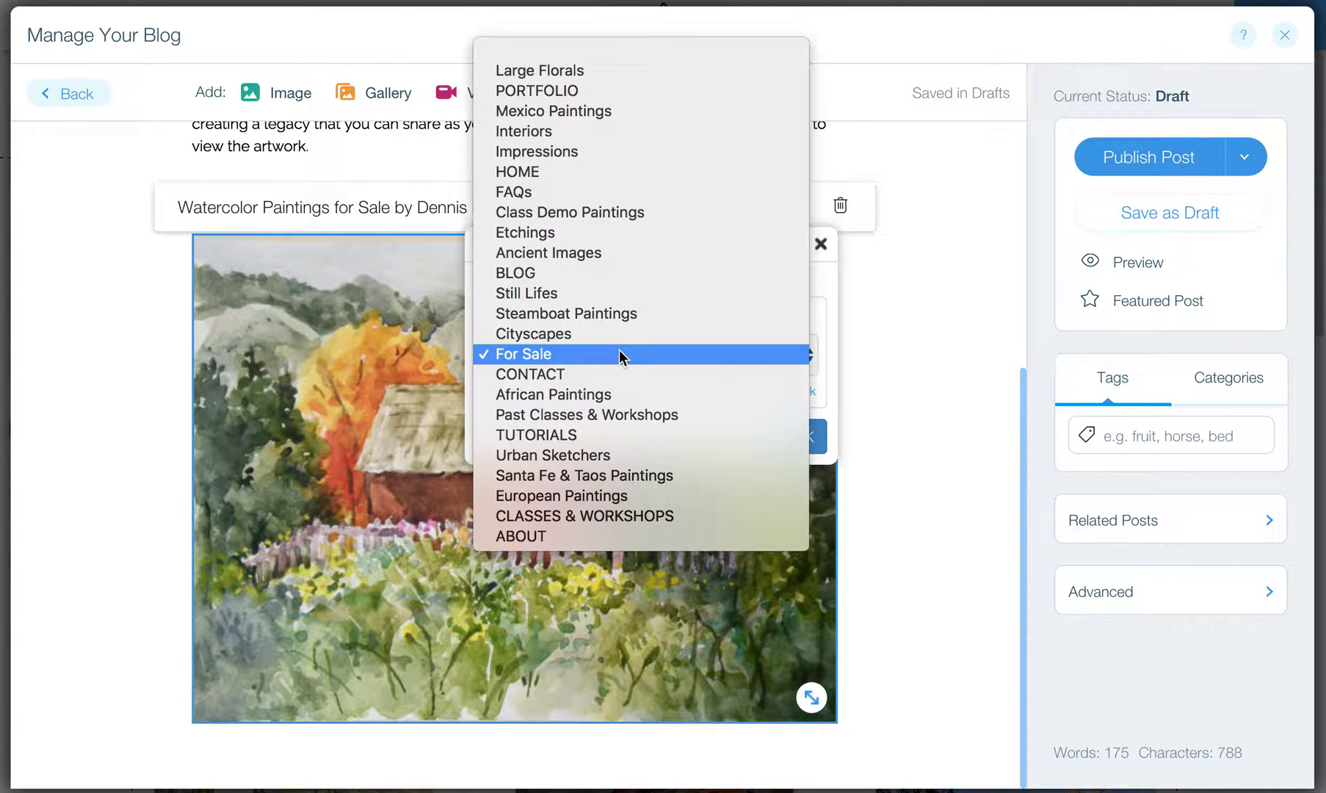
pyautogui.click(619, 354)
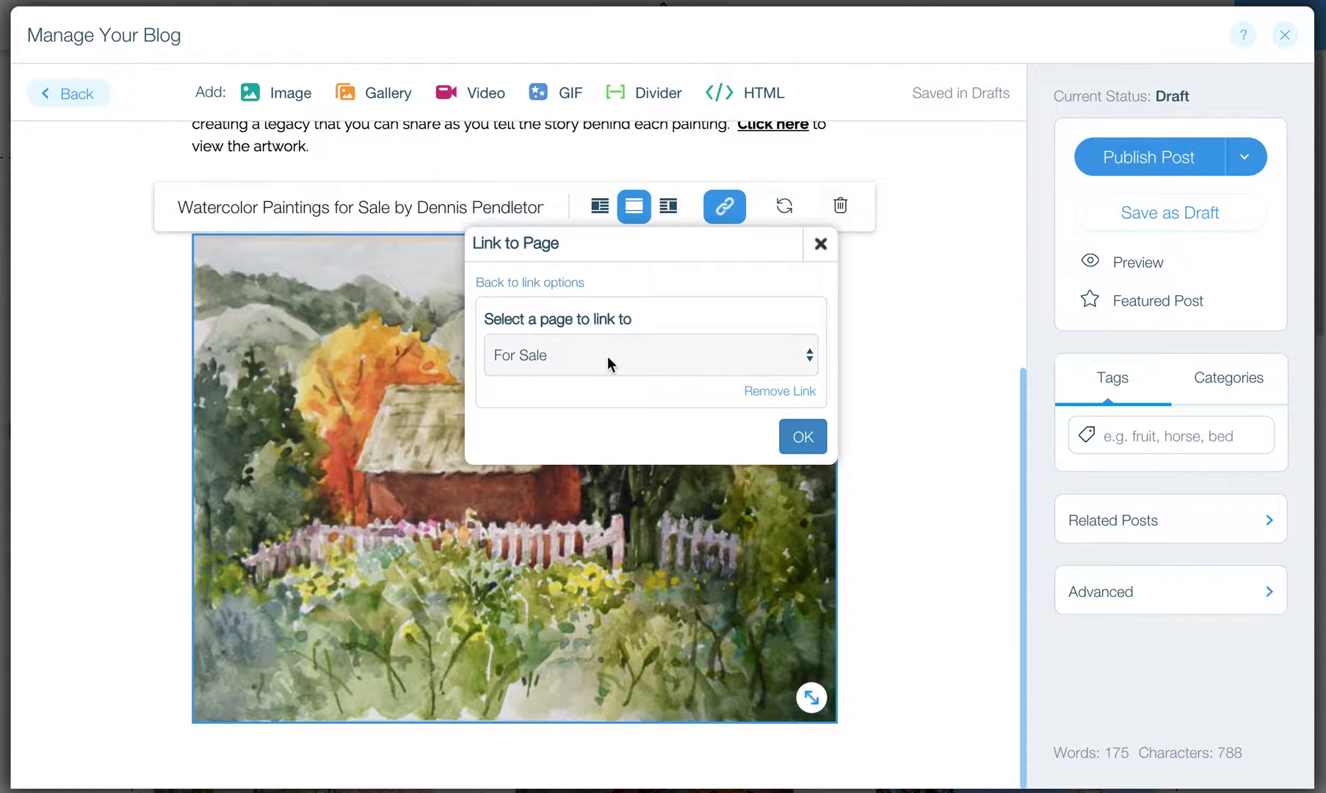
pyautogui.click(791, 434)
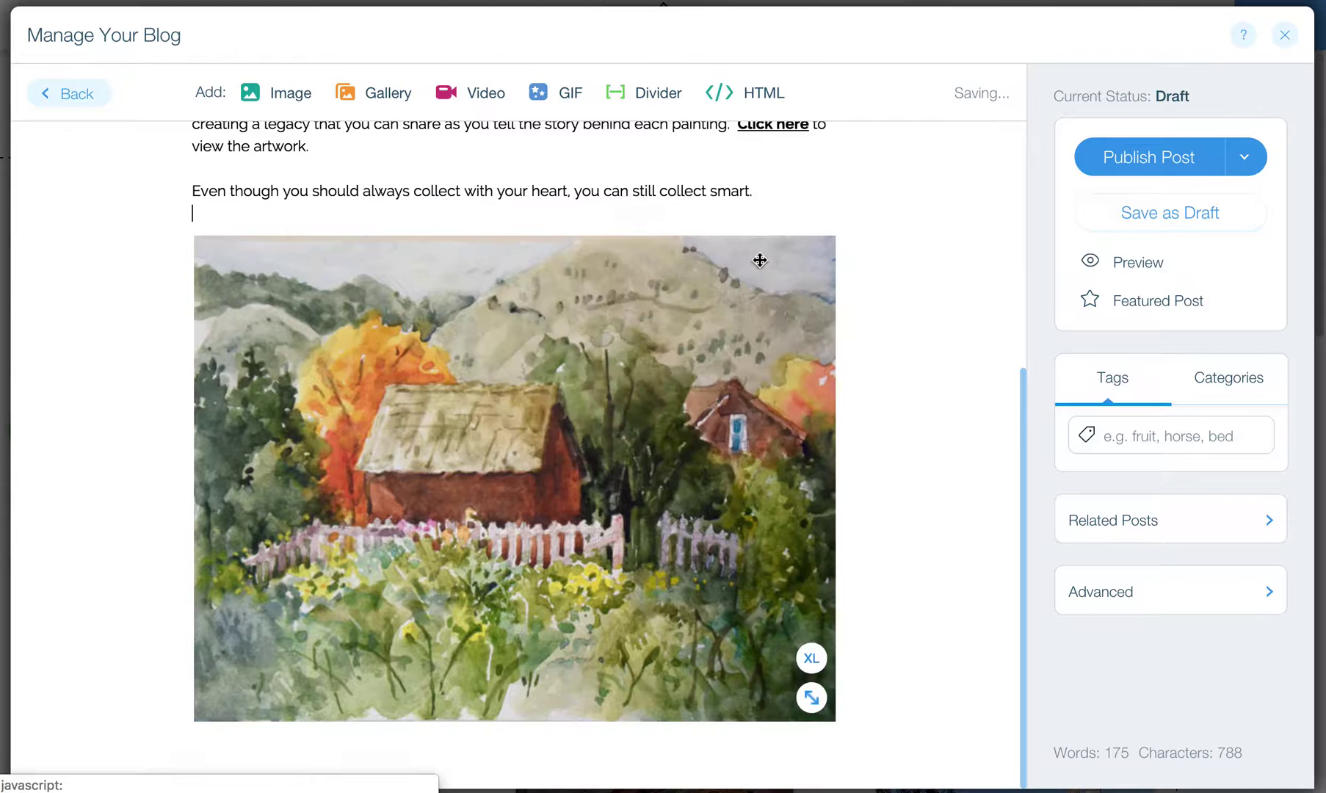
# Step: Reselect the painting and redo its link, explicitly choosing Page > For Sale
pyautogui.click(704, 335)
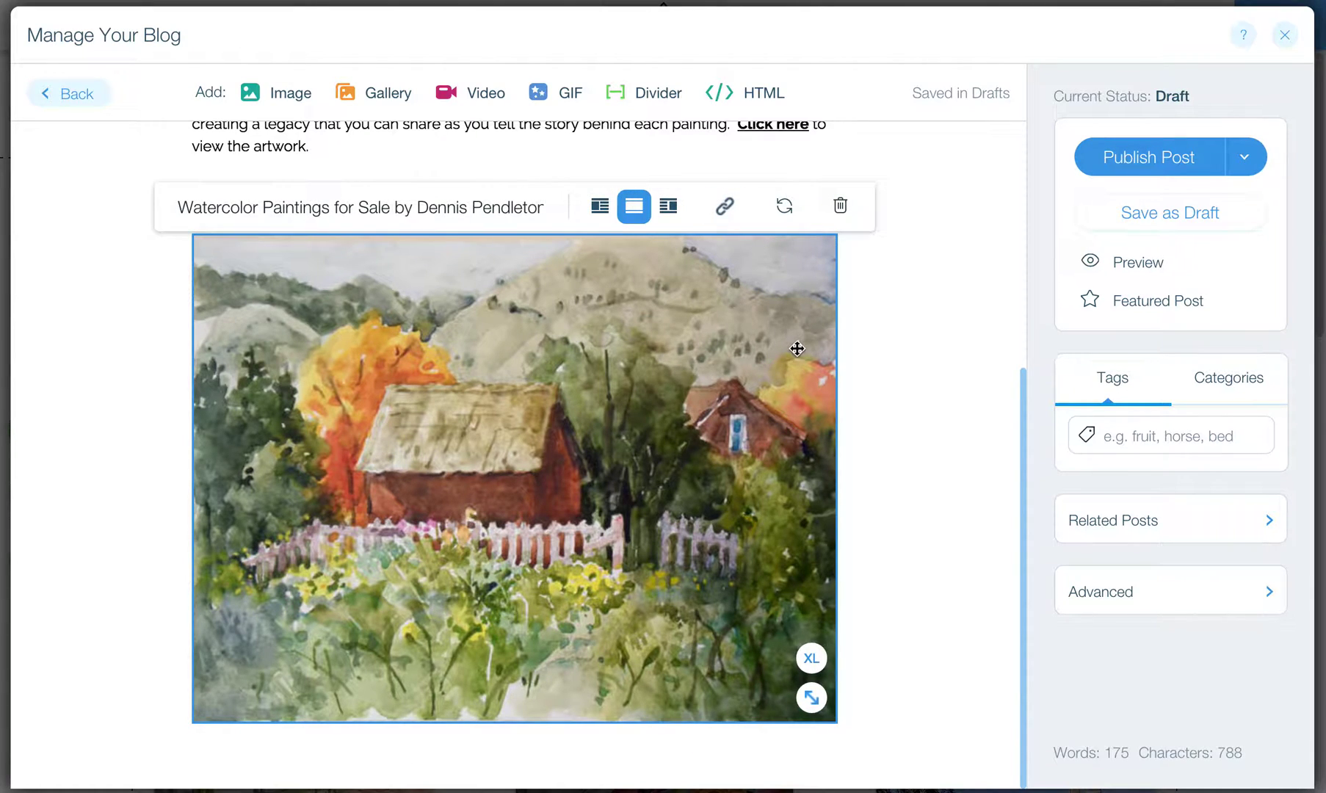
pyautogui.click(726, 213)
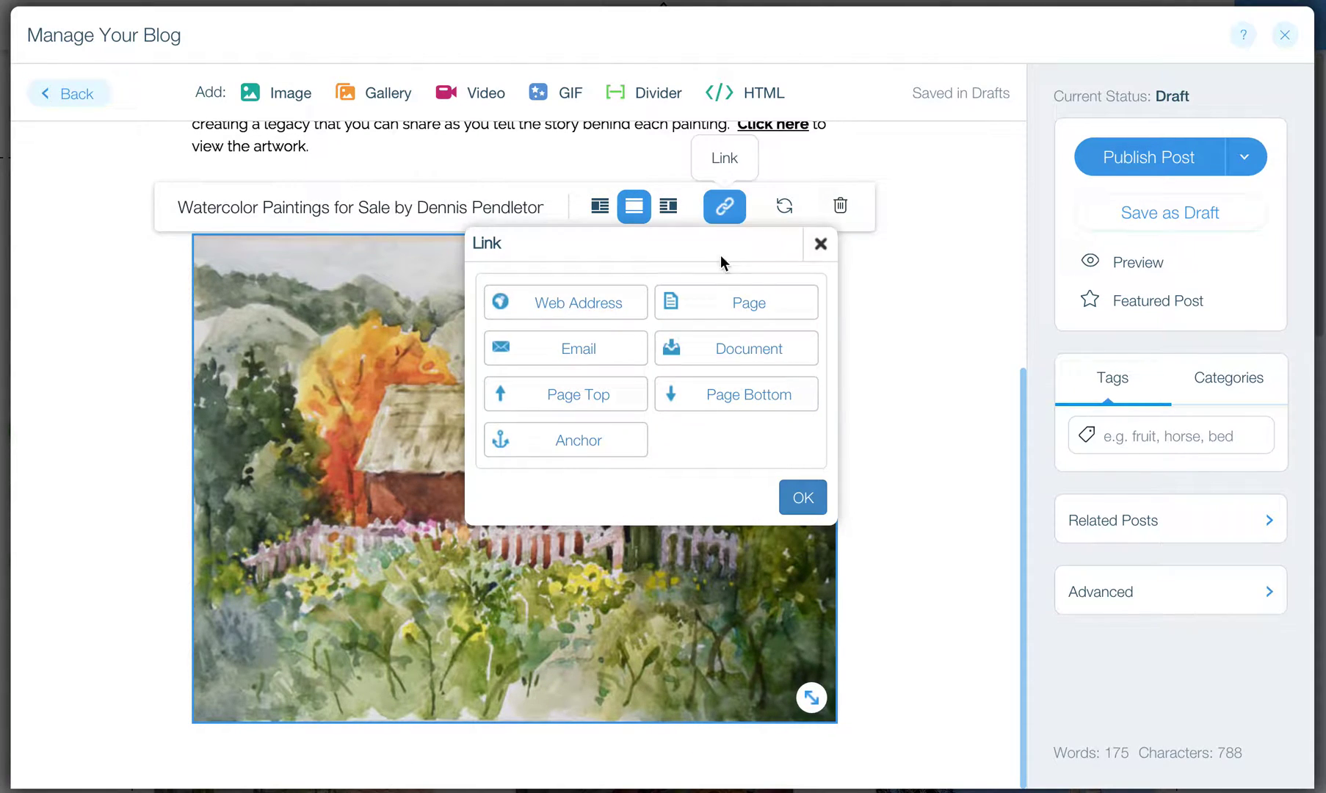
pyautogui.click(713, 314)
pyautogui.click(618, 353)
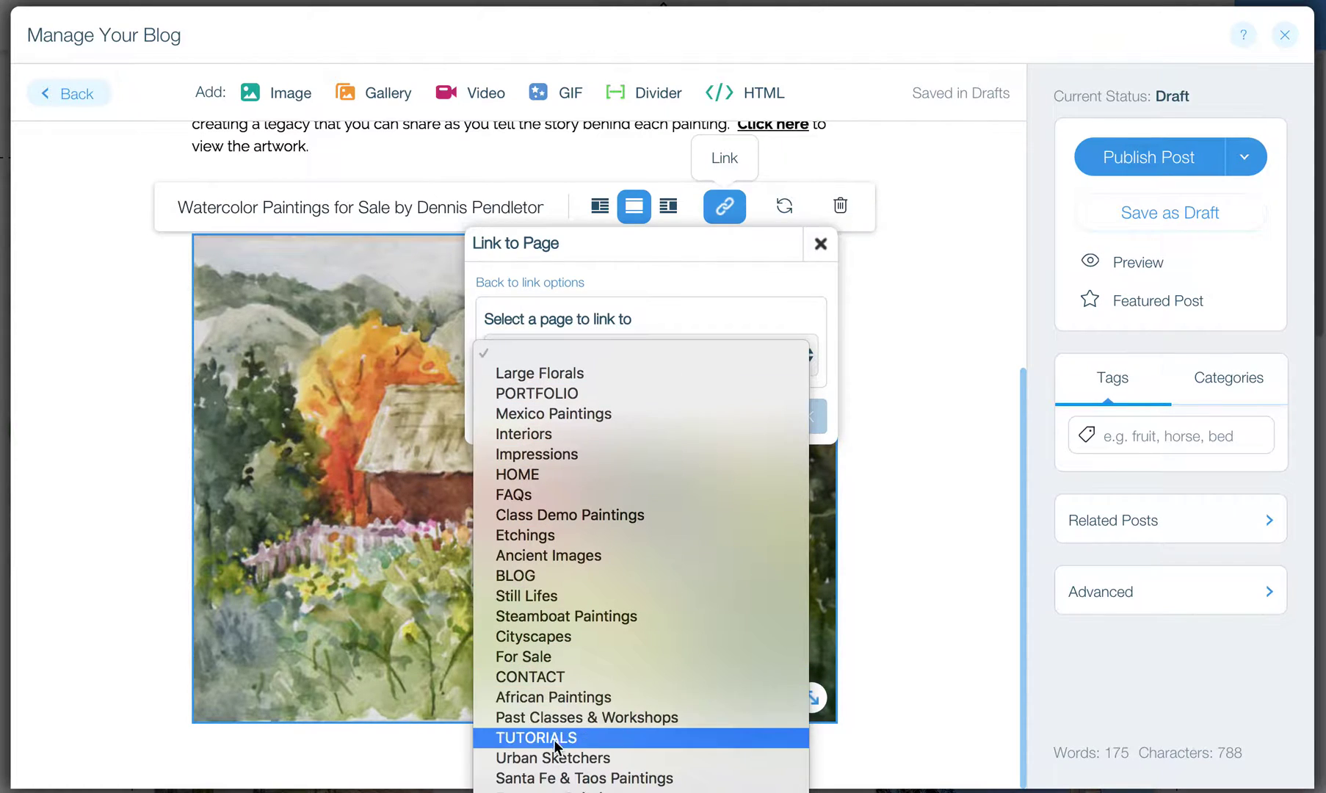
pyautogui.click(565, 656)
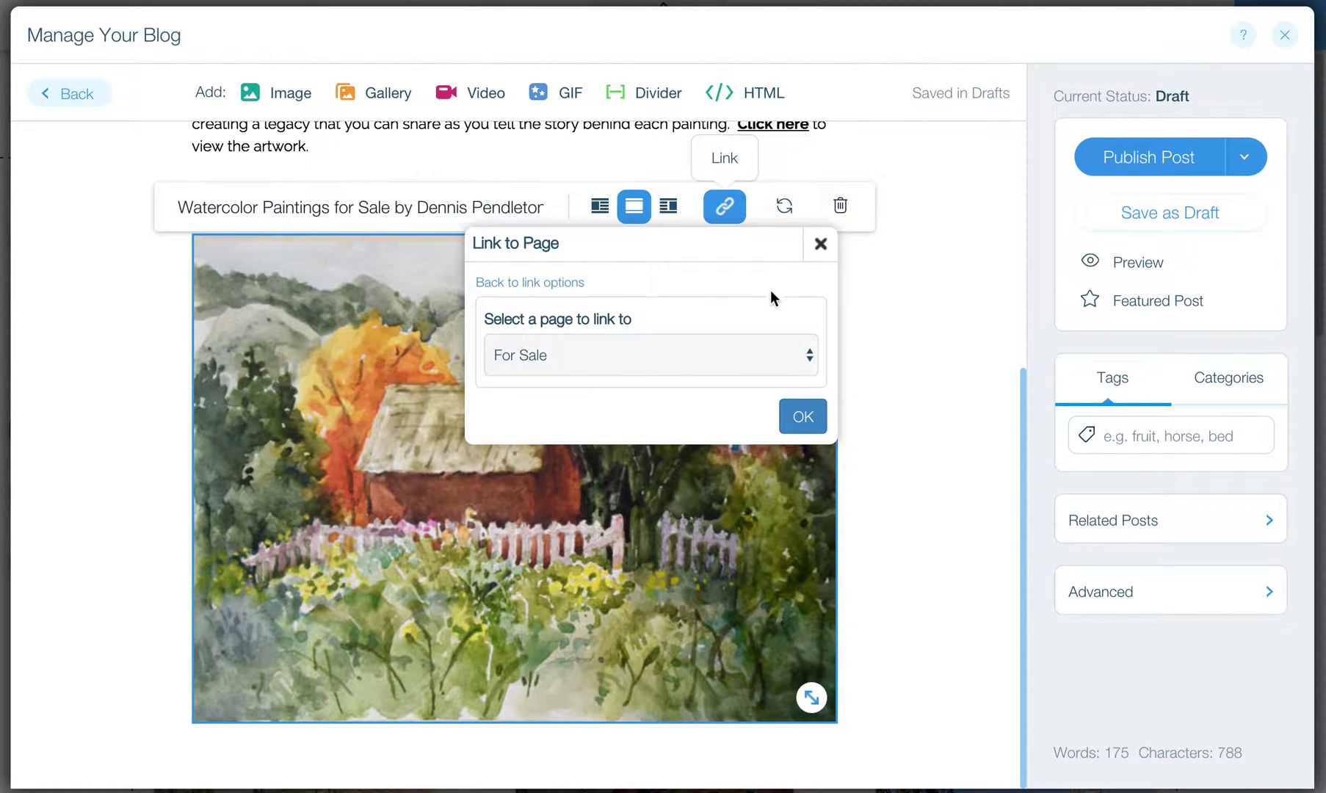
pyautogui.click(802, 416)
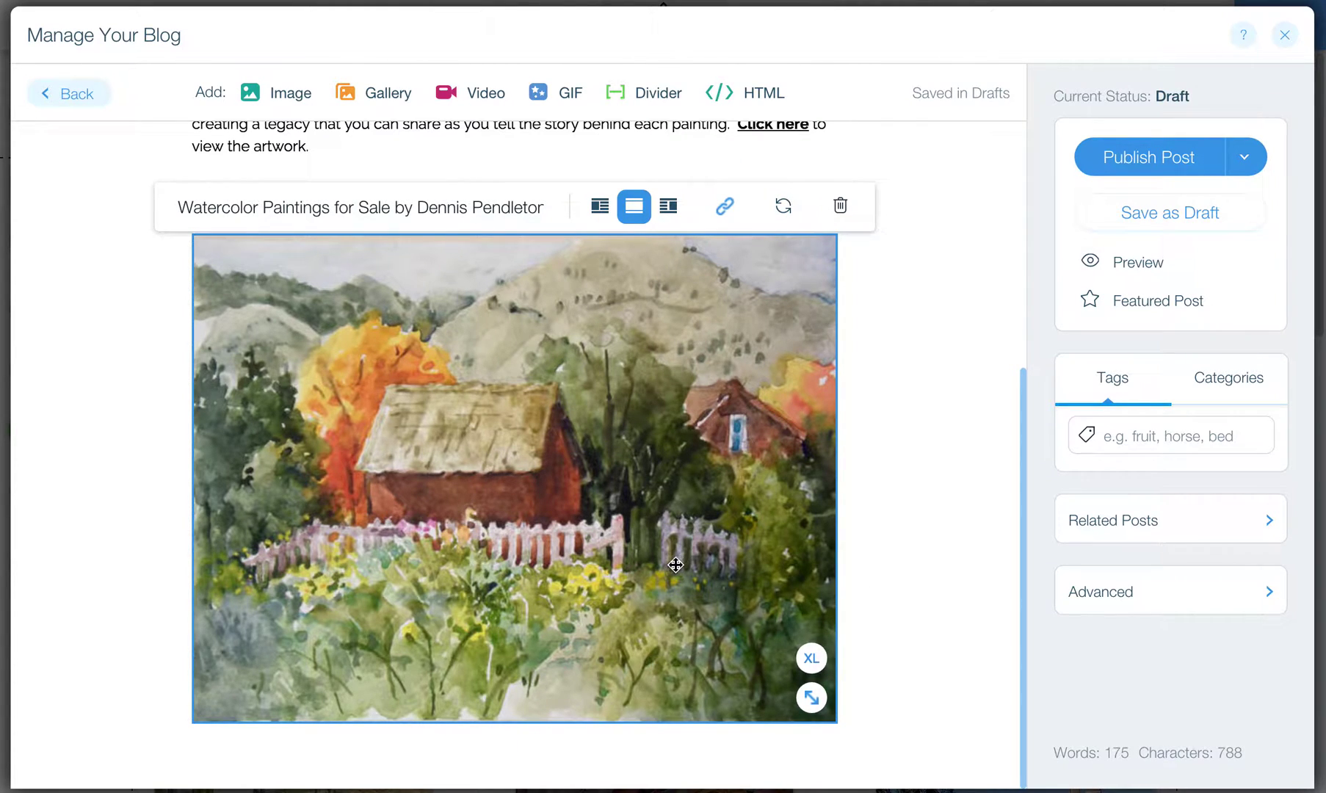
pyautogui.scroll(5, 694, 456)
pyautogui.scroll(1, 697, 437)
pyautogui.scroll(-5, 690, 433)
pyautogui.scroll(5, 687, 431)
# Step: Review the post, checking the painting's alt text, then publish Small Gems #3
pyautogui.click(455, 335)
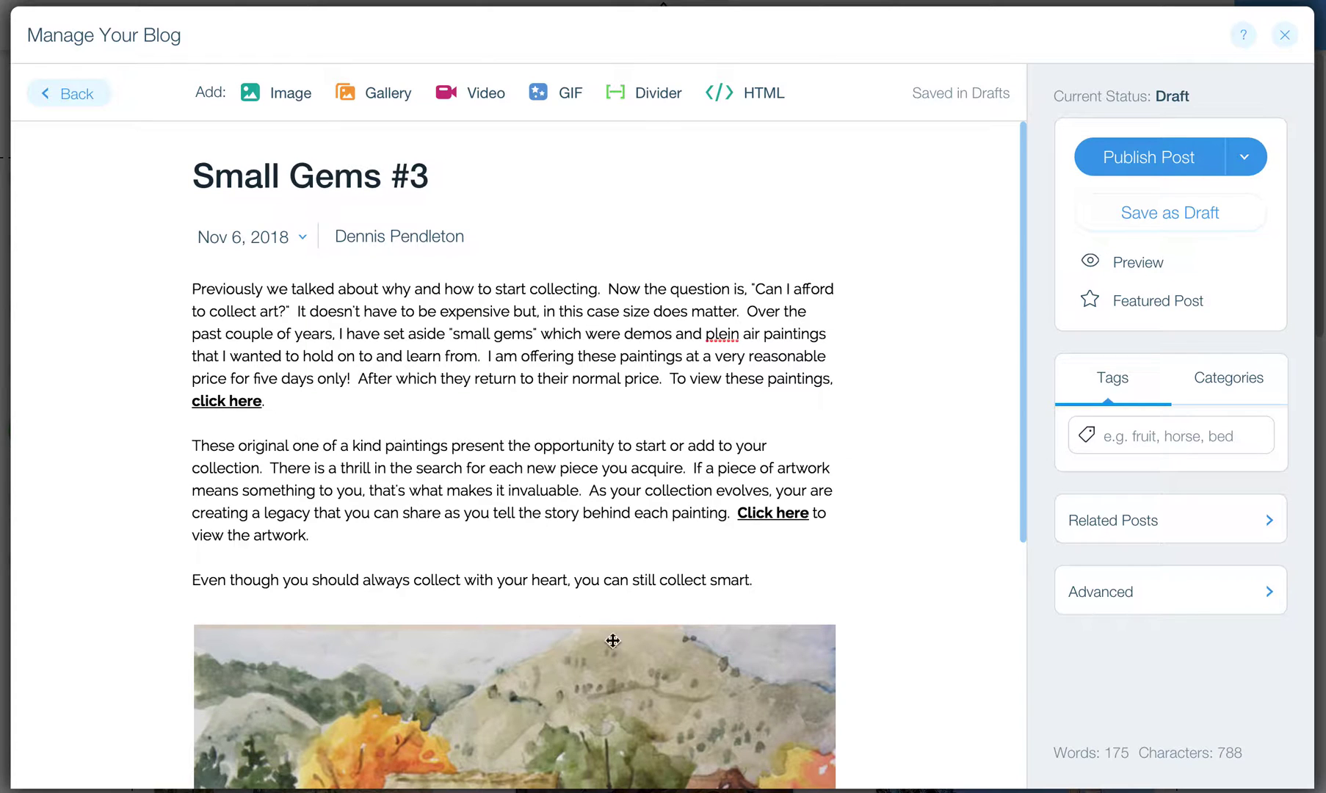
pyautogui.scroll(-6, 629, 542)
pyautogui.scroll(6, 629, 544)
pyautogui.scroll(-5, 628, 541)
pyautogui.click(562, 468)
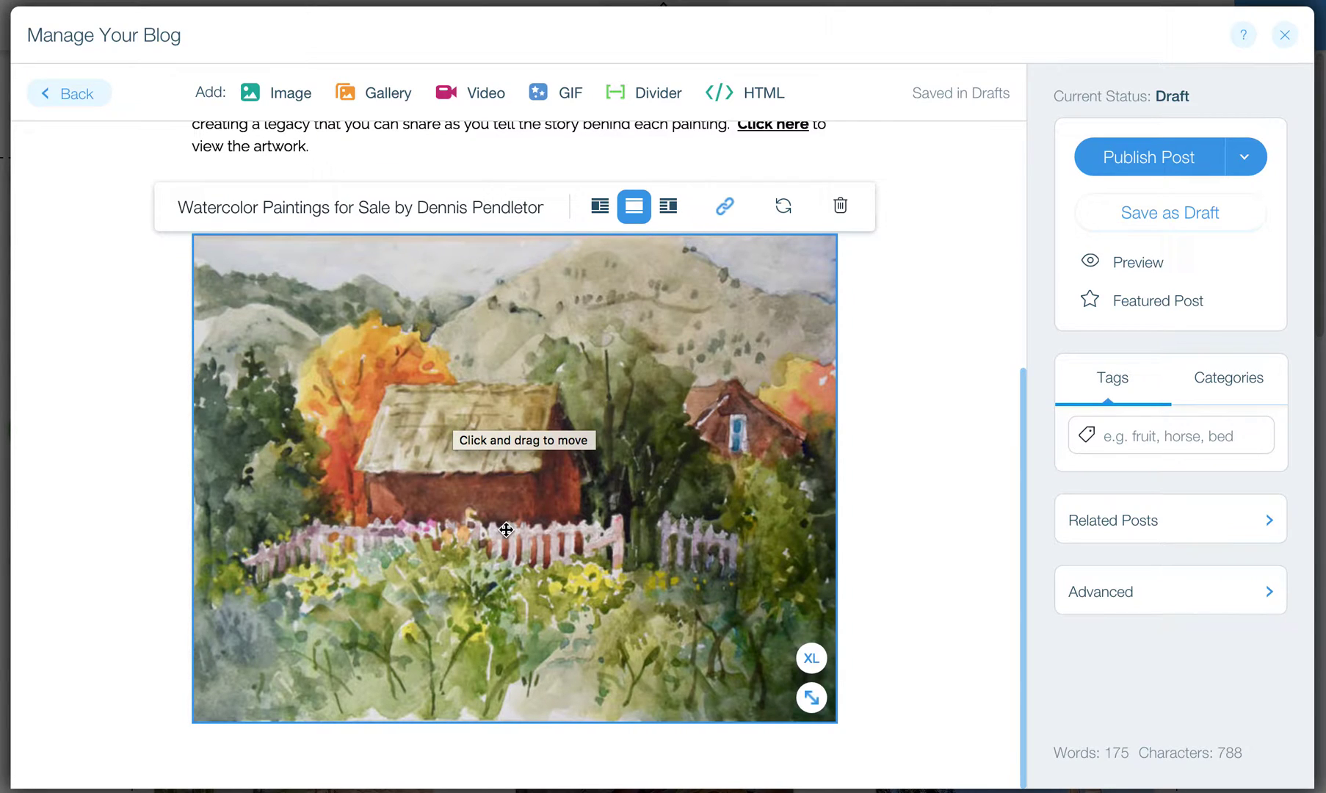
pyautogui.scroll(1, 506, 529)
pyautogui.scroll(5, 506, 529)
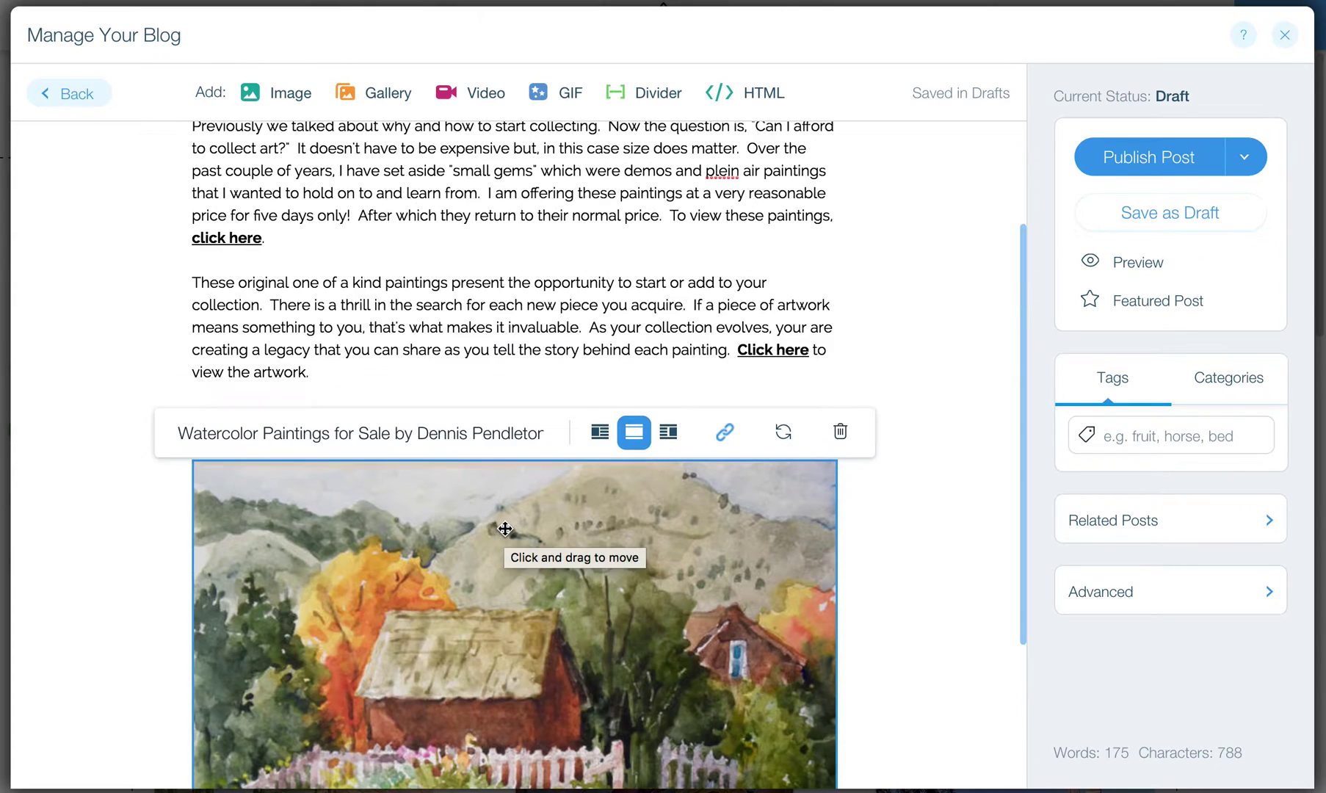
pyautogui.scroll(4, 504, 528)
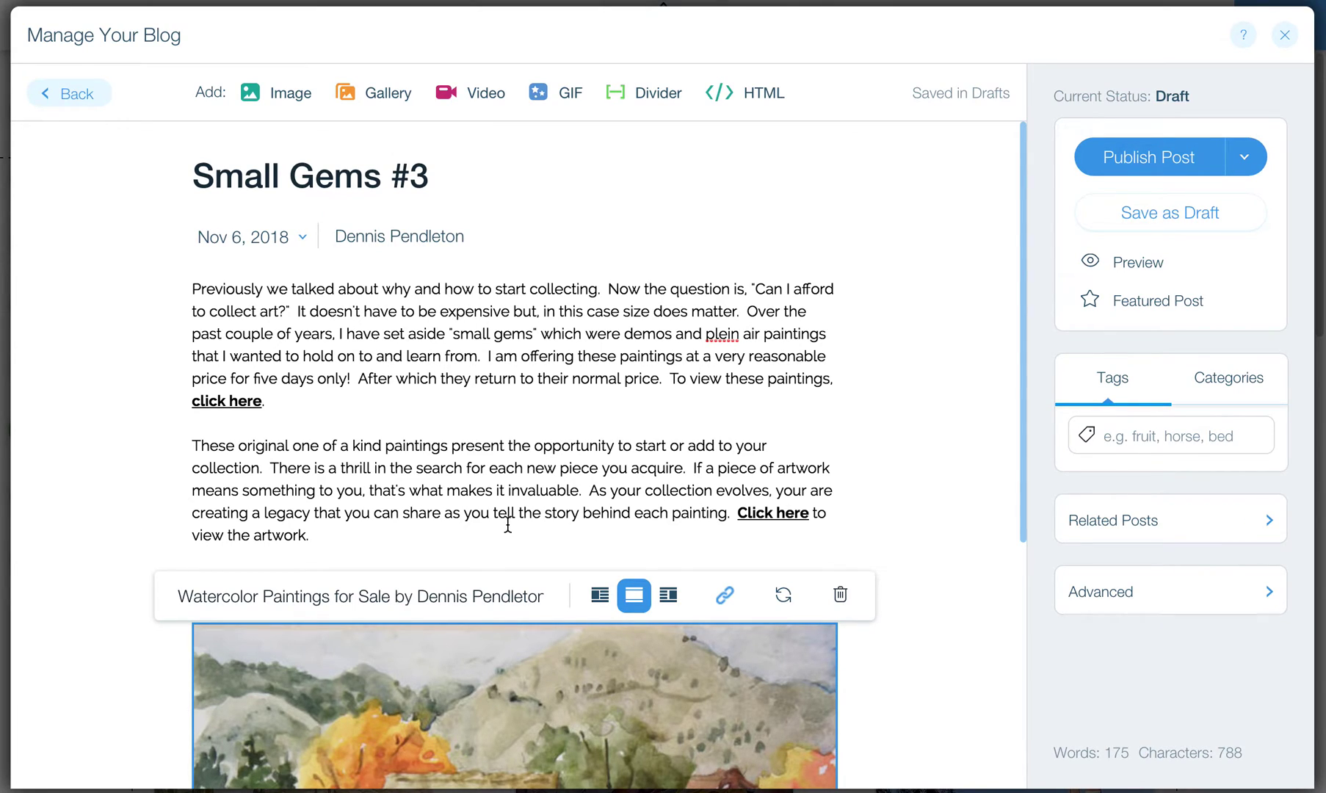
pyautogui.click(1169, 161)
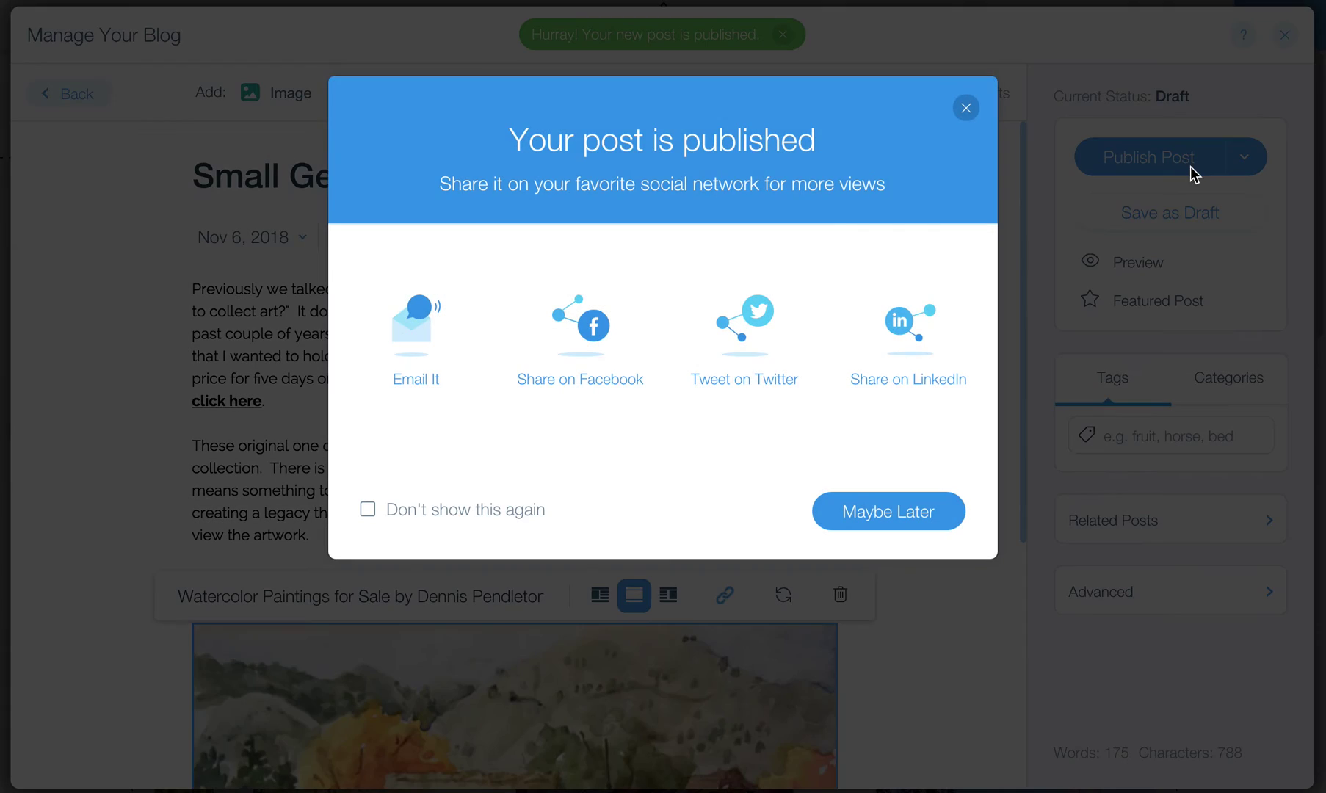